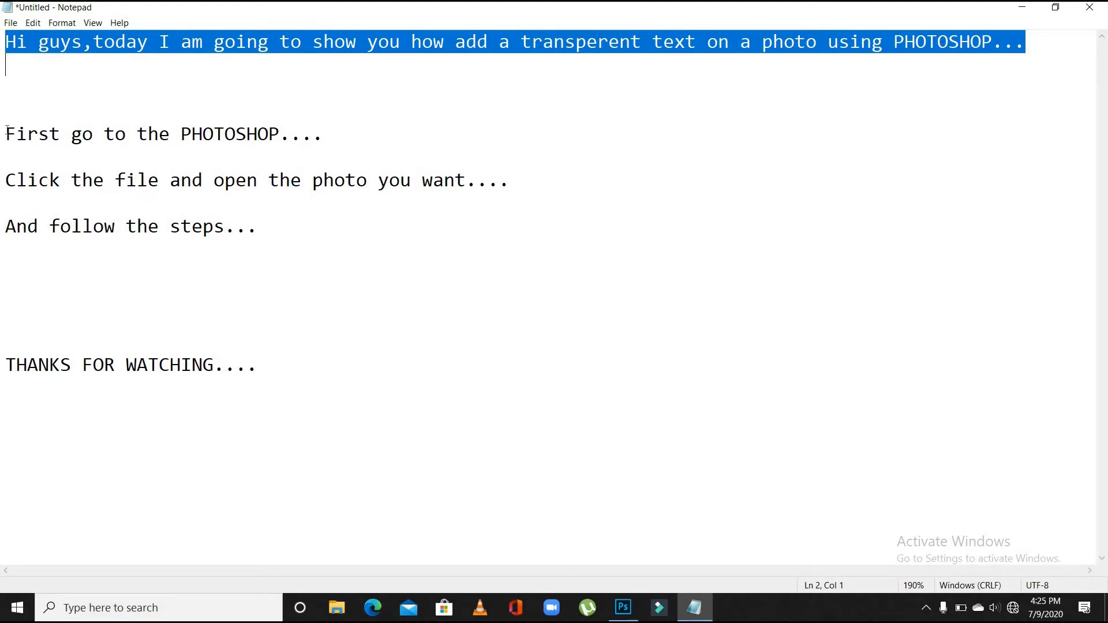
# Highlight the line "First go to the PHOTOSHOP...." in the notes and switch to Photoshop.
pyautogui.moveTo(5, 133); pyautogui.dragTo(327, 133)
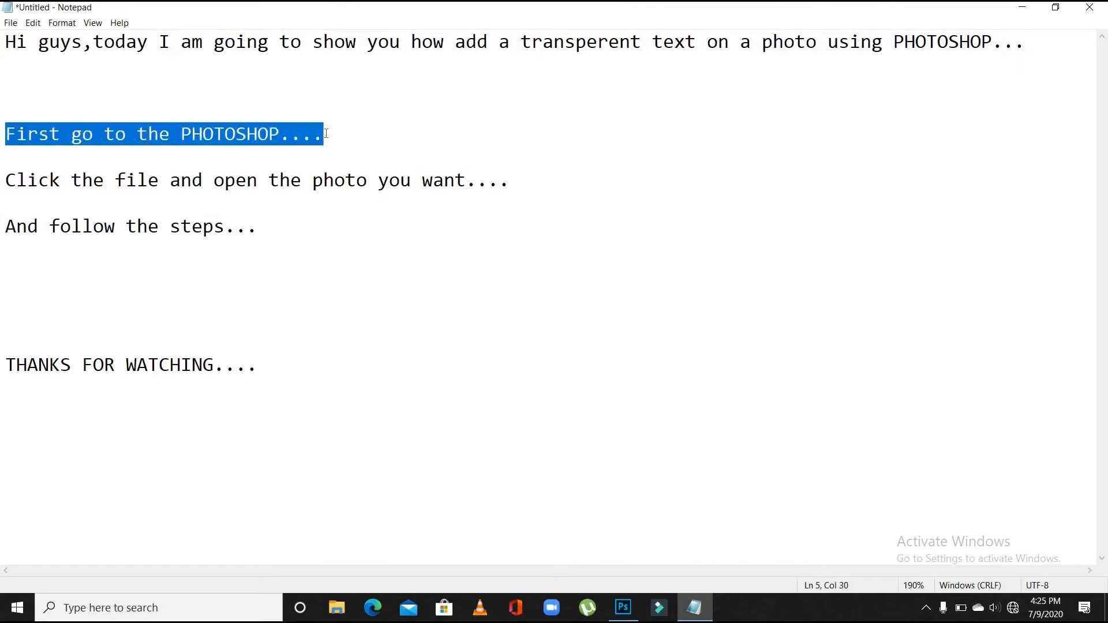
pyautogui.click(1026, 8)
pyautogui.click(624, 608)
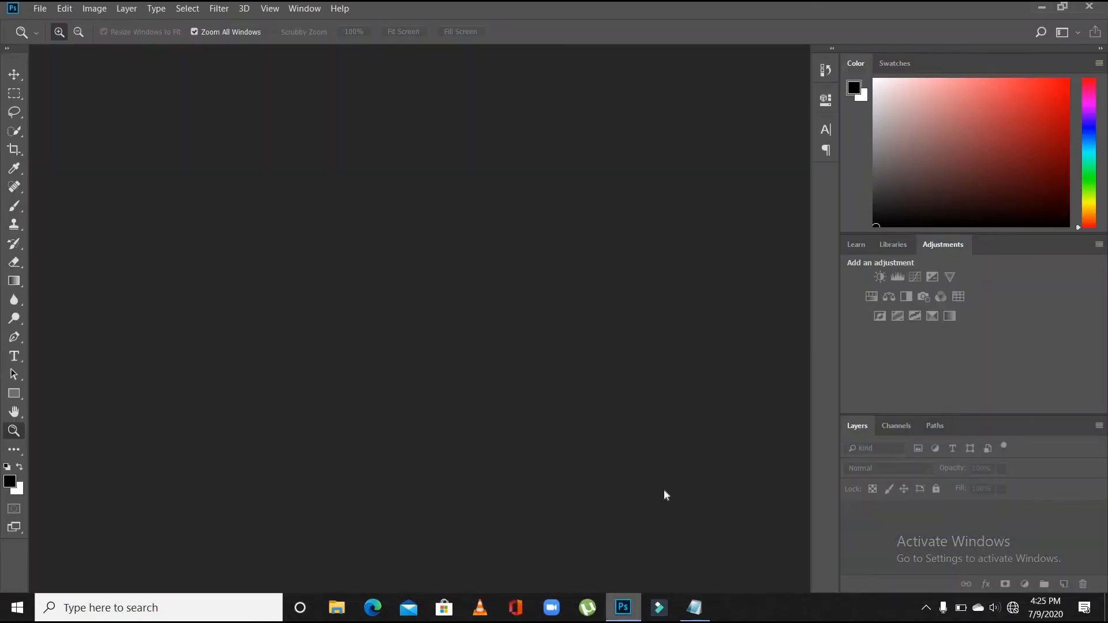
# Return to the Notepad notes and highlight the line "Click the file and open the photo you want....".
pyautogui.click(701, 615)
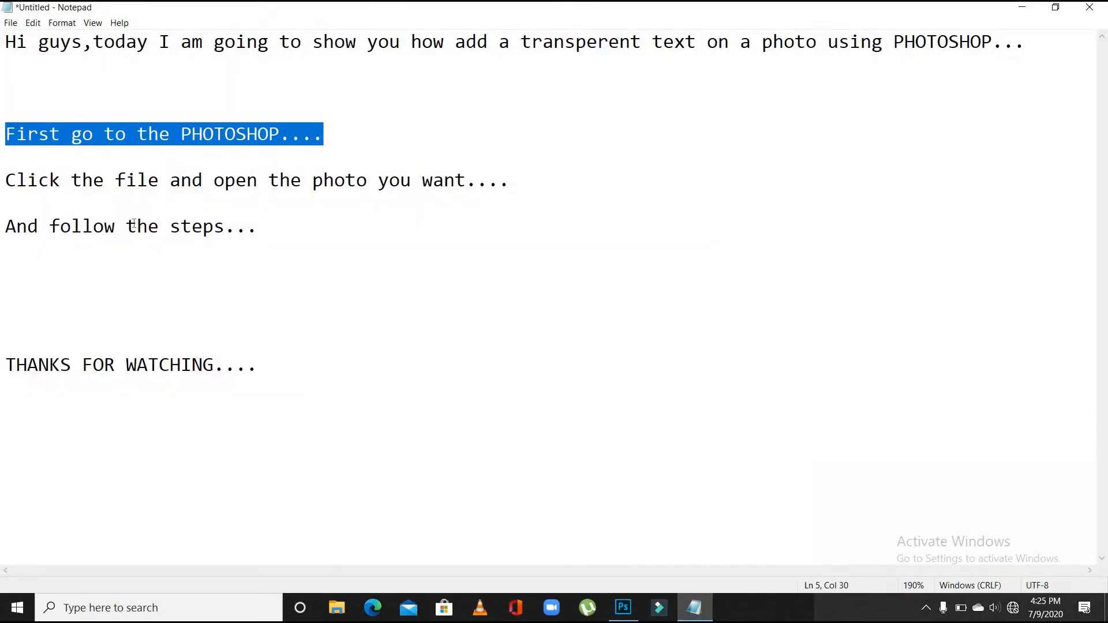
pyautogui.click(63, 193)
pyautogui.hotkey('shift', 'End')
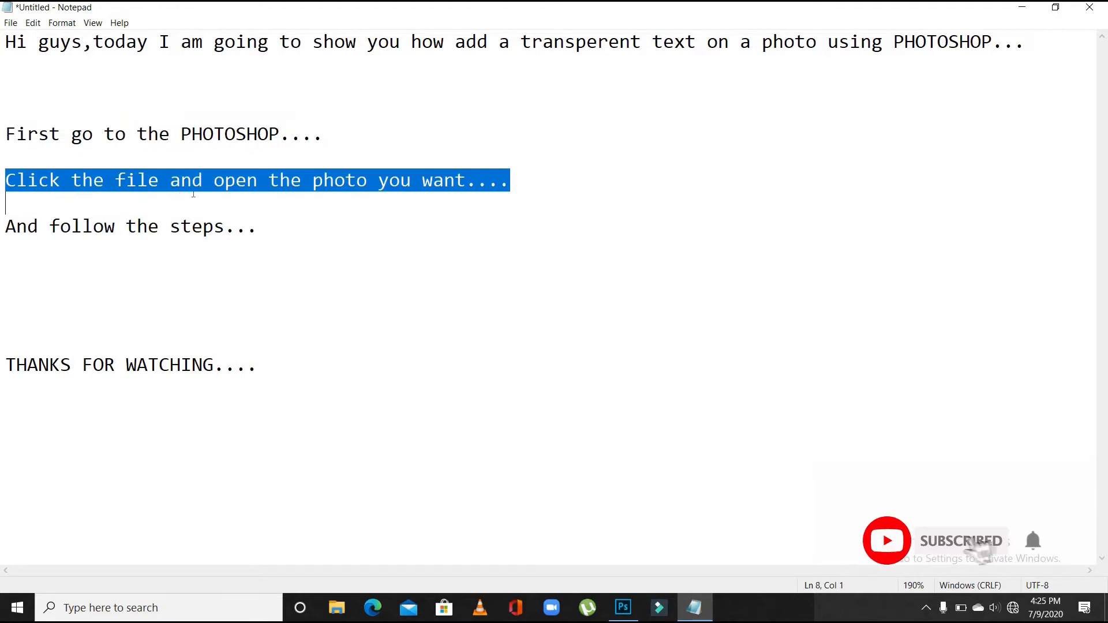
pyautogui.hotkey('shift', 'Home')
pyautogui.hotkey('shift', 'Right')
pyautogui.hotkey('shift', 'Right')
pyautogui.hotkey('shift', 'Right')
pyautogui.hotkey('shift', 'Right')
pyautogui.hotkey('shift', 'Right')
pyautogui.hotkey('shift', 'Right')
pyautogui.hotkey('shift', 'Right')
pyautogui.hotkey('shift', 'Right')
pyautogui.hotkey('shift', 'Right')
pyautogui.hotkey('shift', 'Right')
pyautogui.hotkey('shift', 'Right')
pyautogui.hotkey('shift', 'Right')
pyautogui.hotkey('shift', 'Right')
pyautogui.hotkey('shift', 'Right')
pyautogui.hotkey('shift', 'Right')
pyautogui.hotkey('shift', 'Right')
pyautogui.hotkey('shift', 'Right')
pyautogui.hotkey('shift', 'Right')
pyautogui.hotkey('shift', 'Right')
pyautogui.hotkey('shift', 'Right')
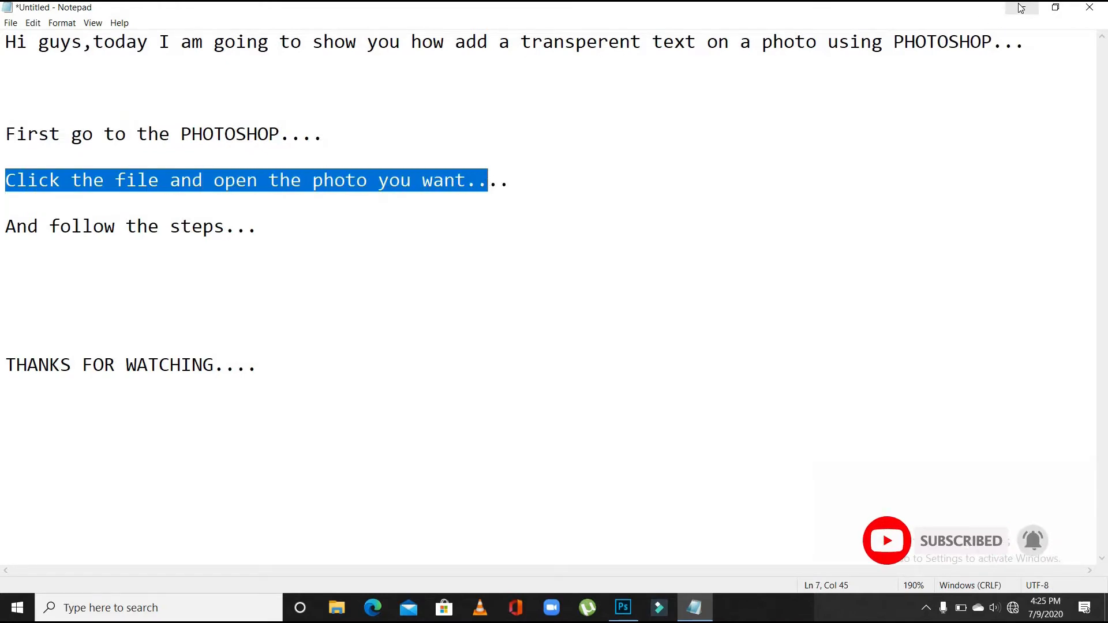
# Switch to Photoshop and open the dark black-and-white waterfall photo from the desktop's Photoshop folder.
pyautogui.hotkey('alt', 'Tab')
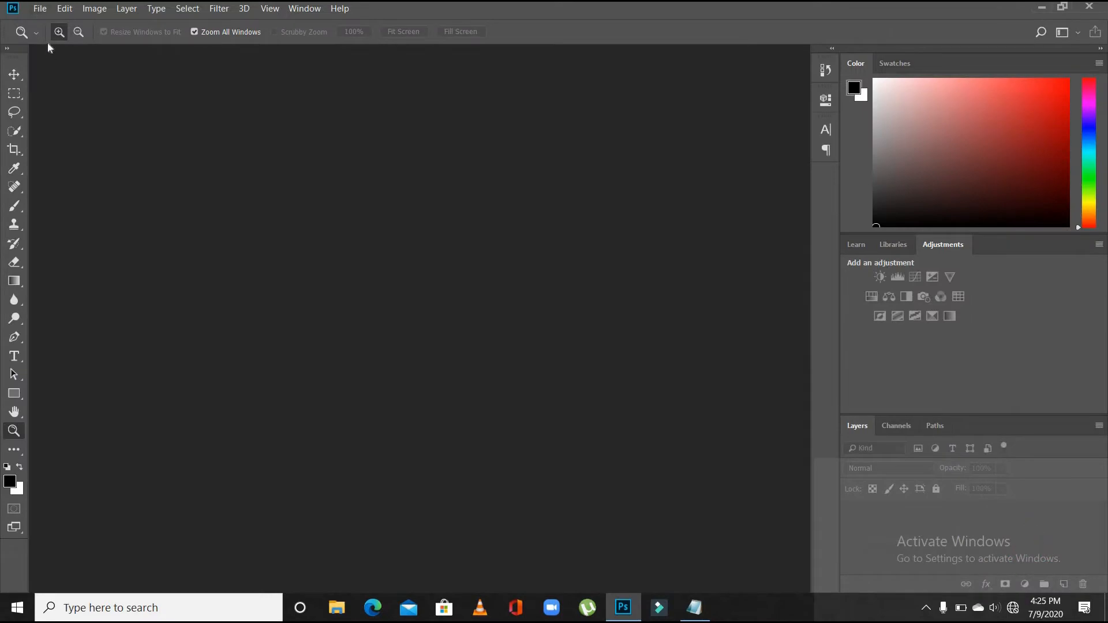
pyautogui.click(44, 12)
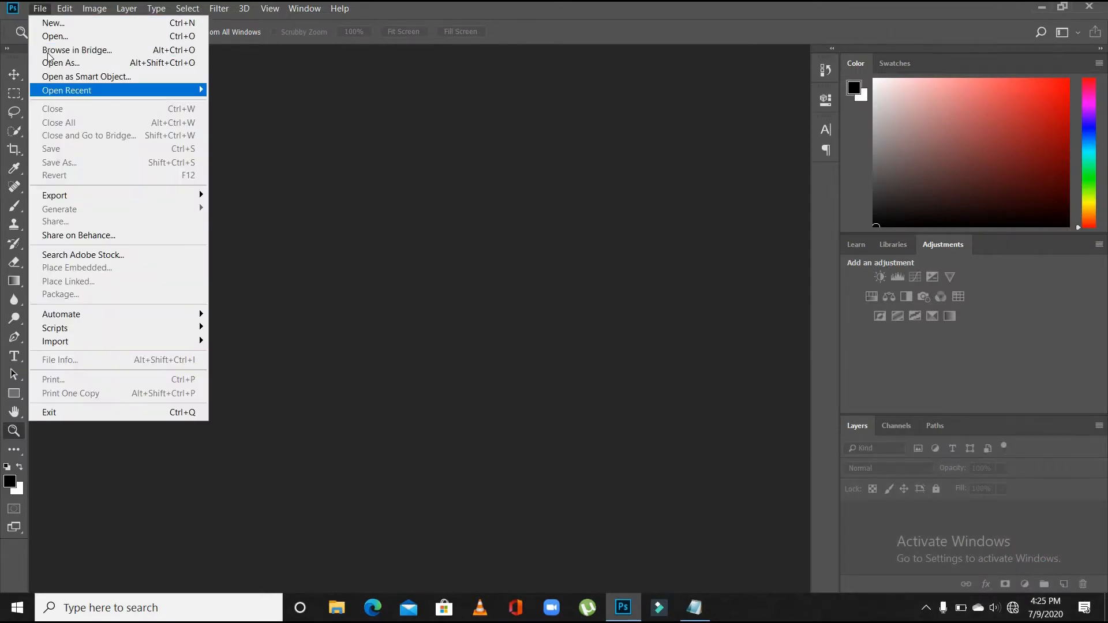
pyautogui.click(74, 38)
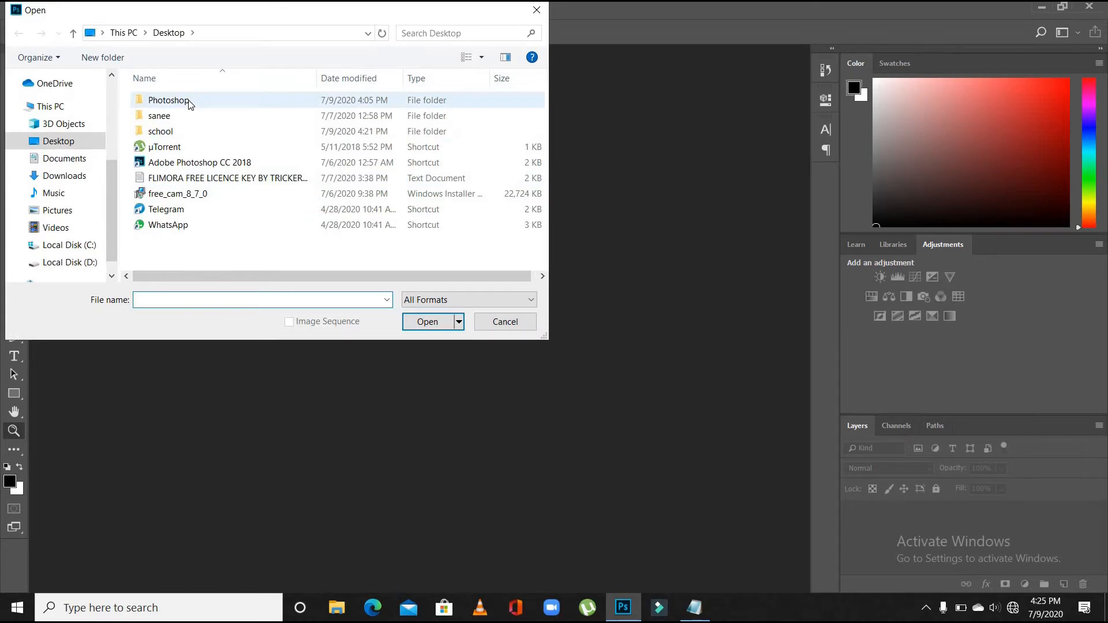
pyautogui.doubleClick(167, 101)
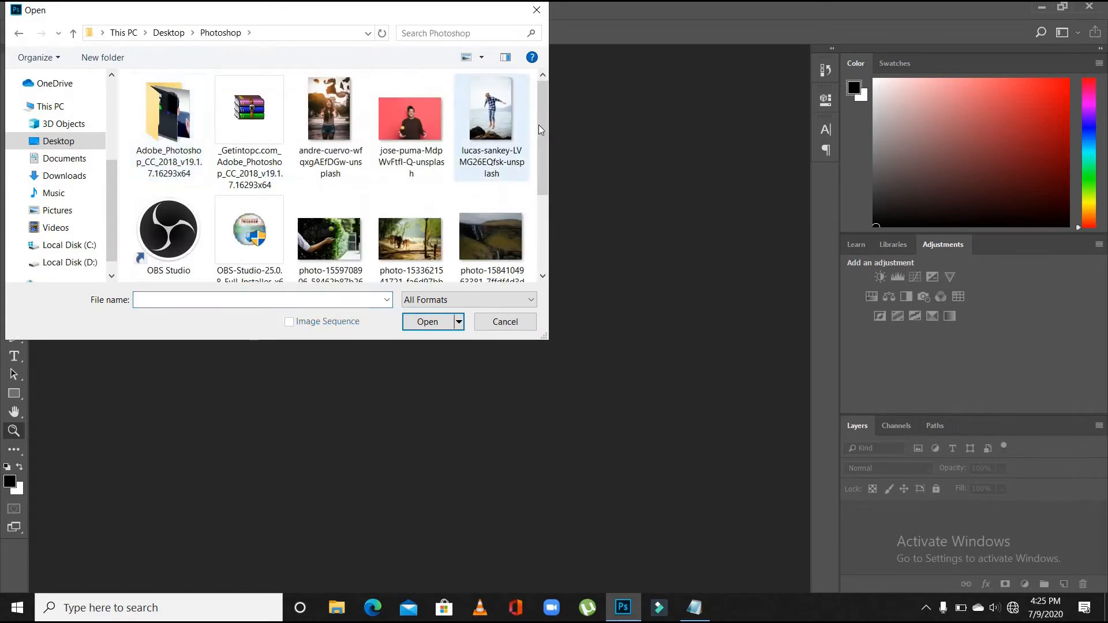
pyautogui.moveTo(543, 166); pyautogui.dragTo(546, 242)
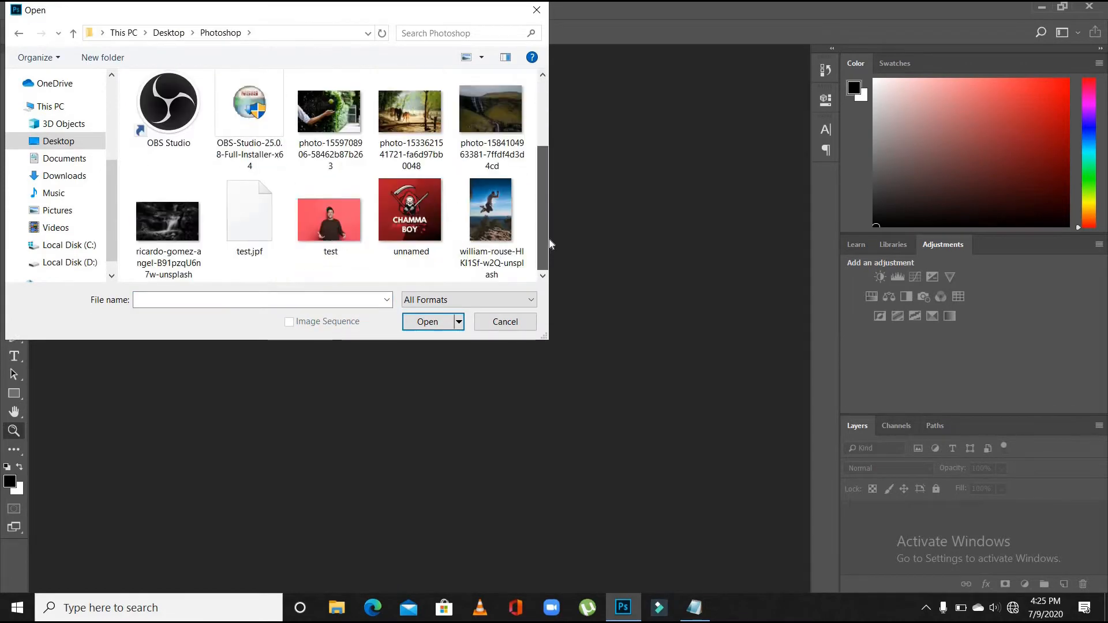
pyautogui.click(170, 243)
pyautogui.click(413, 322)
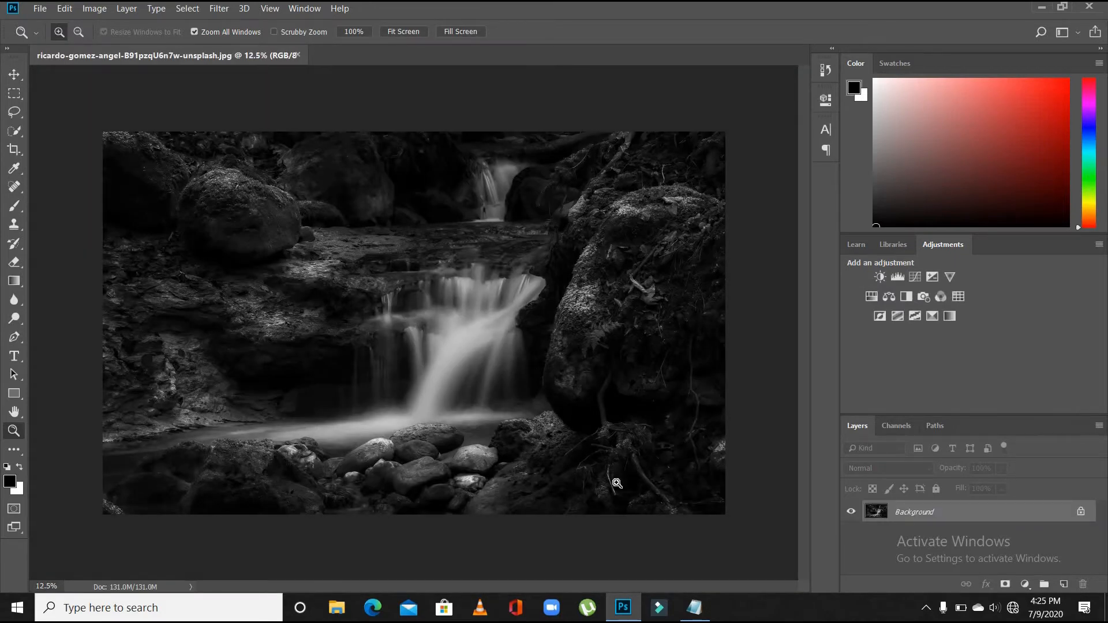
# Highlight the line "And follow the steps..." in the Notepad notes and return to Photoshop.
pyautogui.click(691, 615)
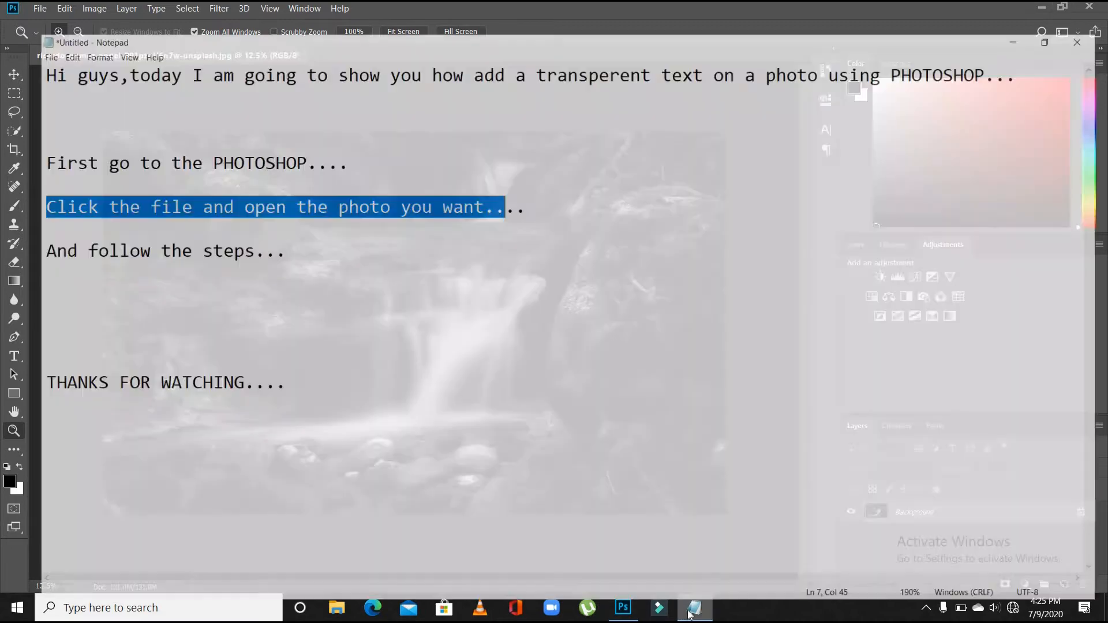
pyautogui.moveTo(2, 221); pyautogui.dragTo(262, 220)
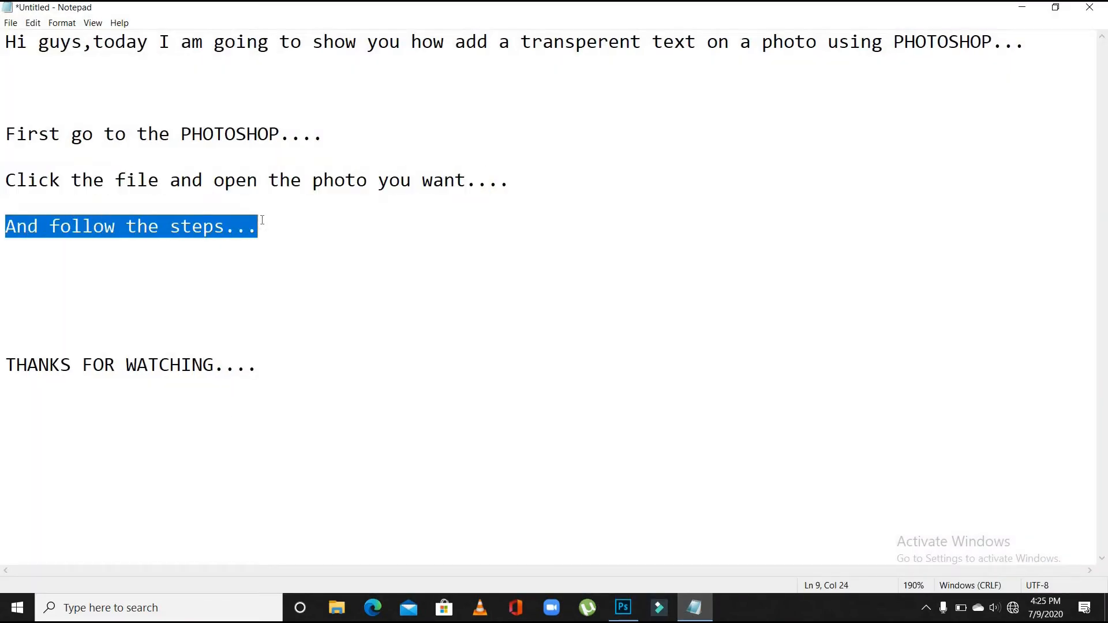
pyautogui.click(1022, 7)
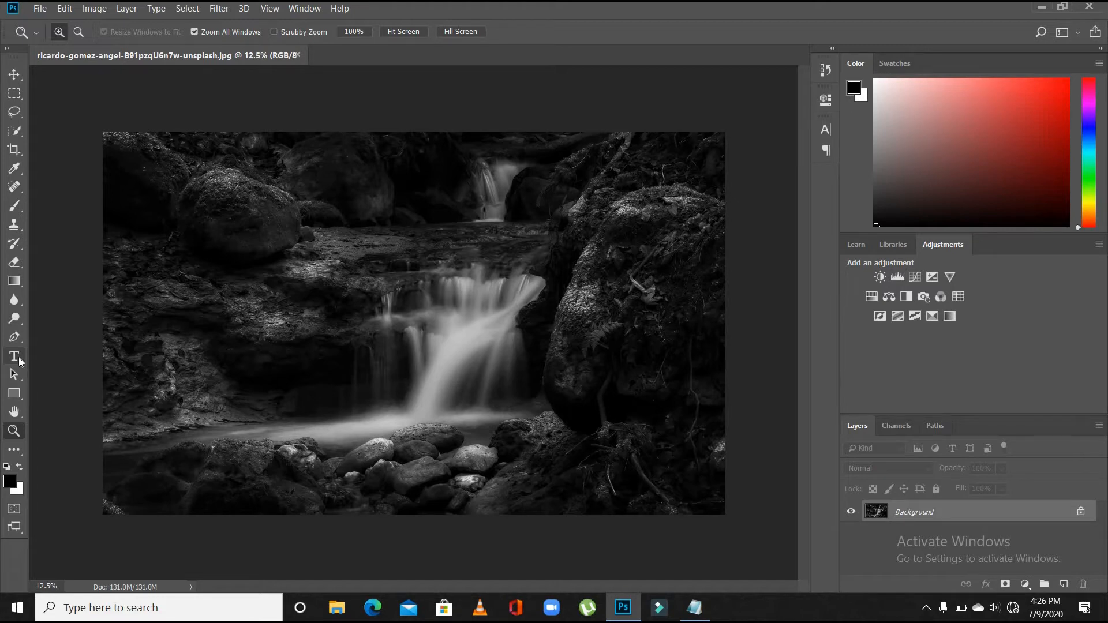
# Add the black Myriad Pro text "NATURE" at about 1127 pt and move it over the large boulder in the photo's upper left.
pyautogui.click(25, 361)
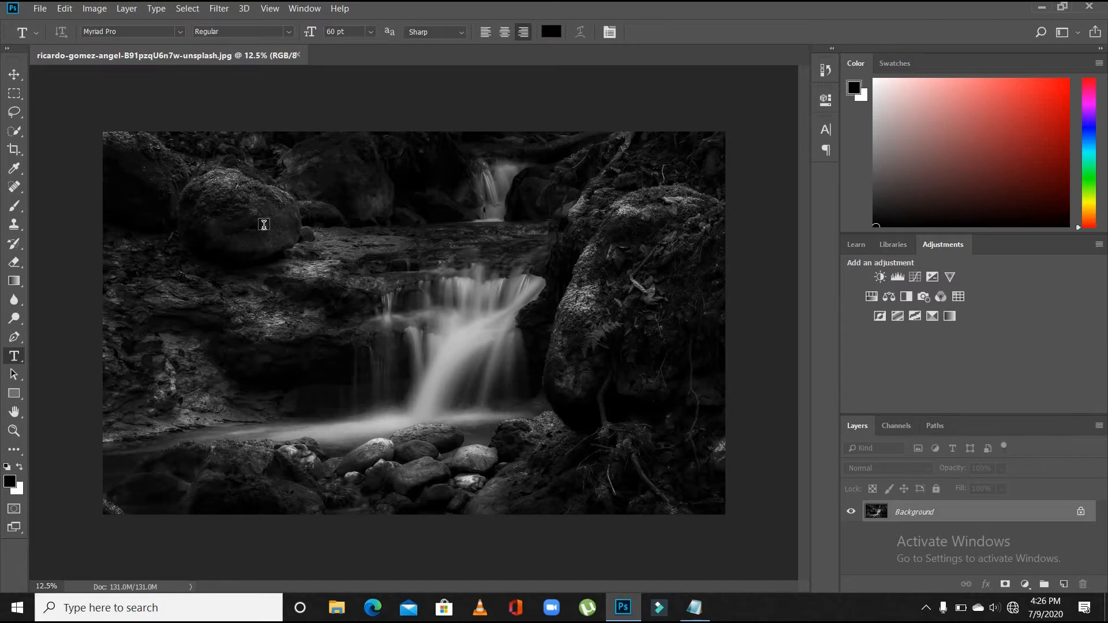
pyautogui.click(264, 225)
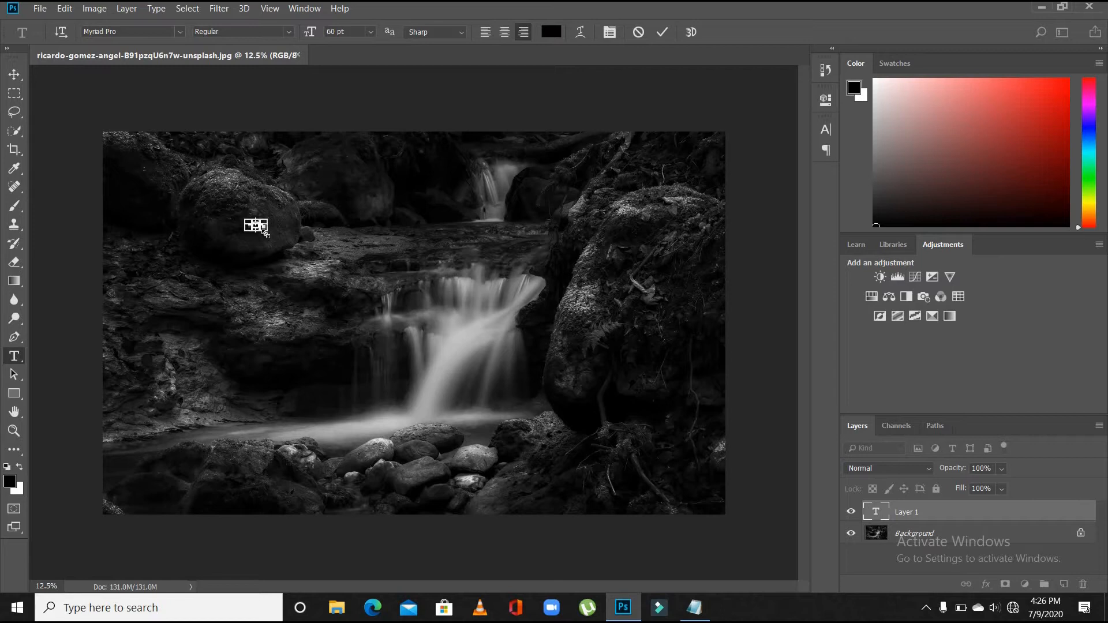
pyautogui.moveTo(265, 232); pyautogui.dragTo(483, 317)
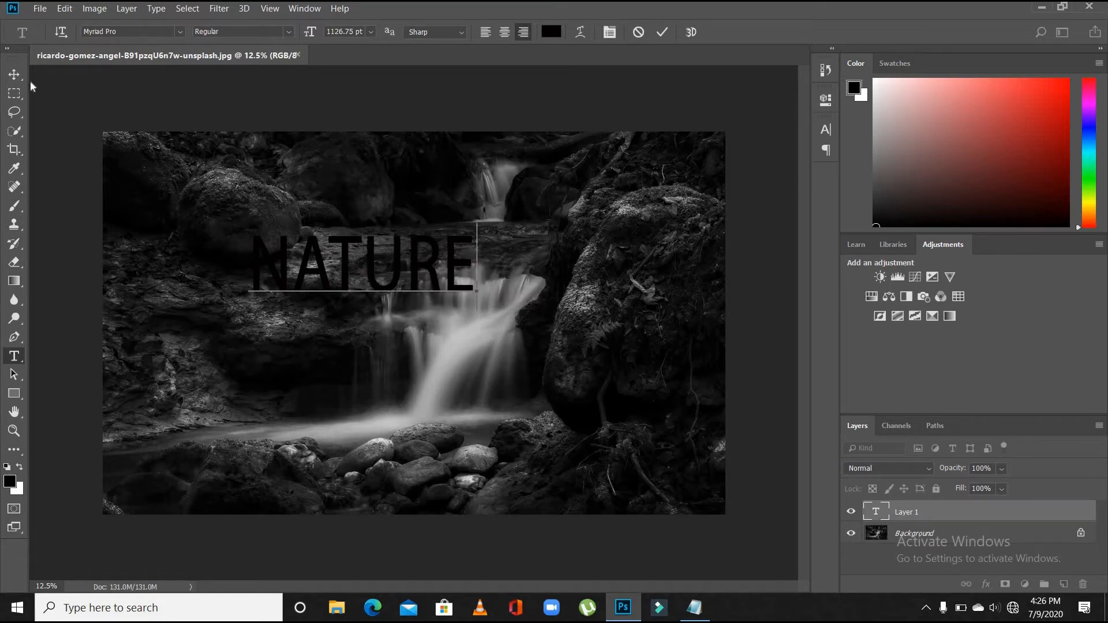
pyautogui.click(14, 74)
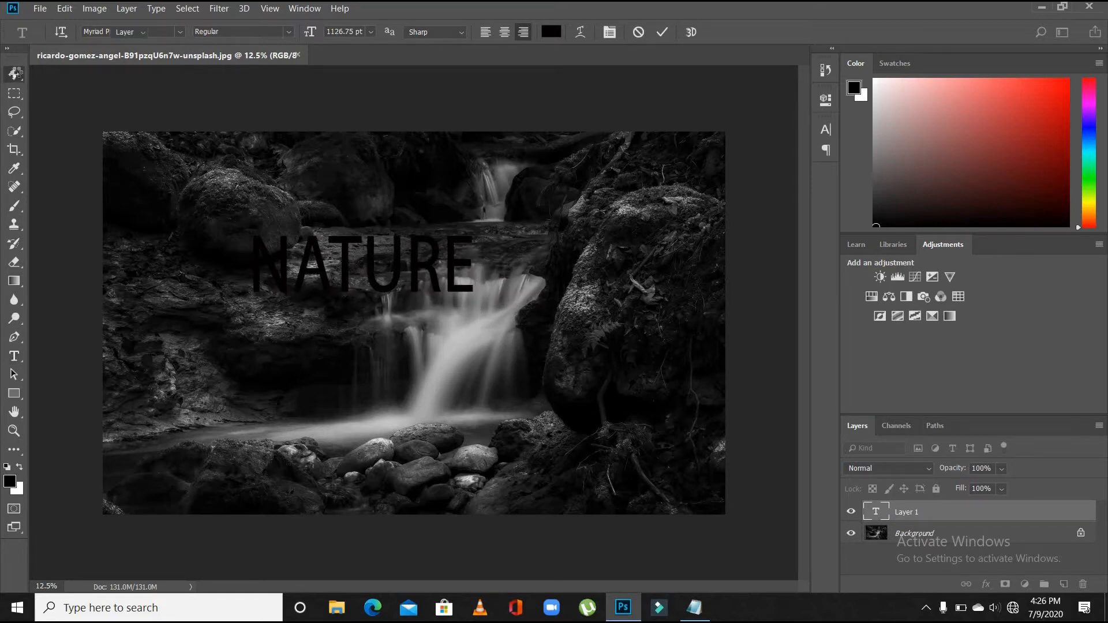
pyautogui.moveTo(374, 256); pyautogui.dragTo(283, 221)
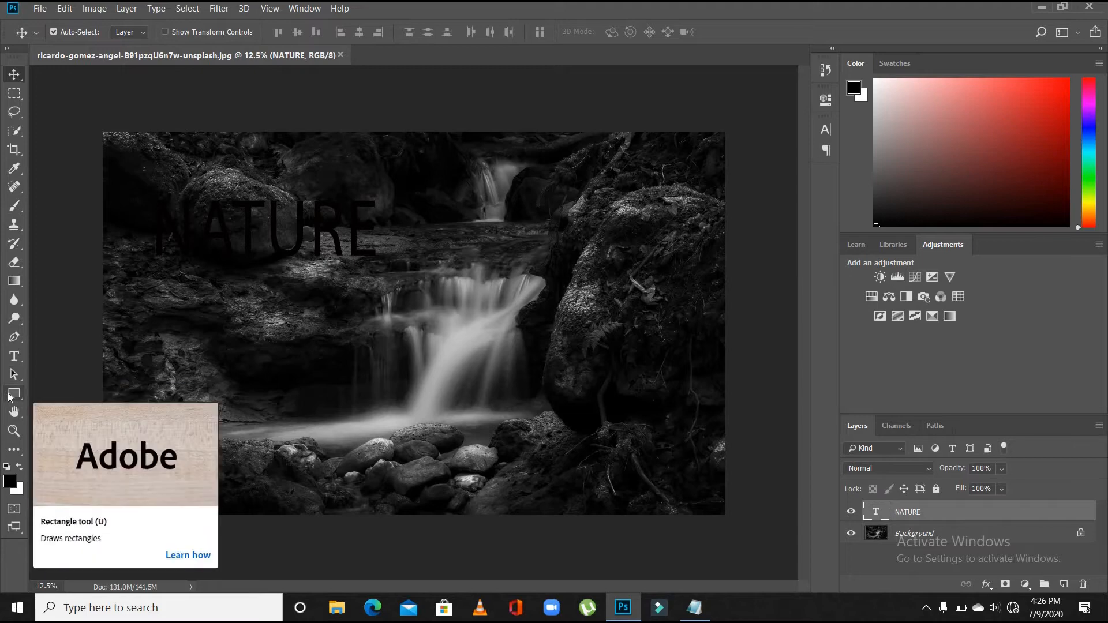
# Draw a rectangle about 3415 by 1263 px around the NATURE text and fill it with white.
pyautogui.click(13, 394)
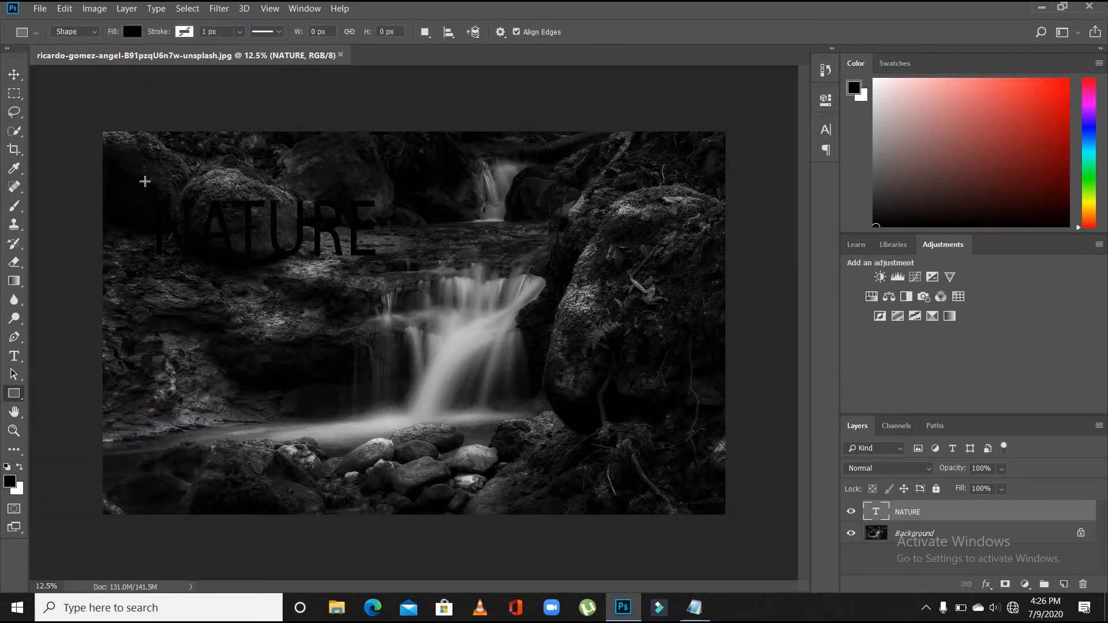
pyautogui.moveTo(145, 181); pyautogui.dragTo(390, 271)
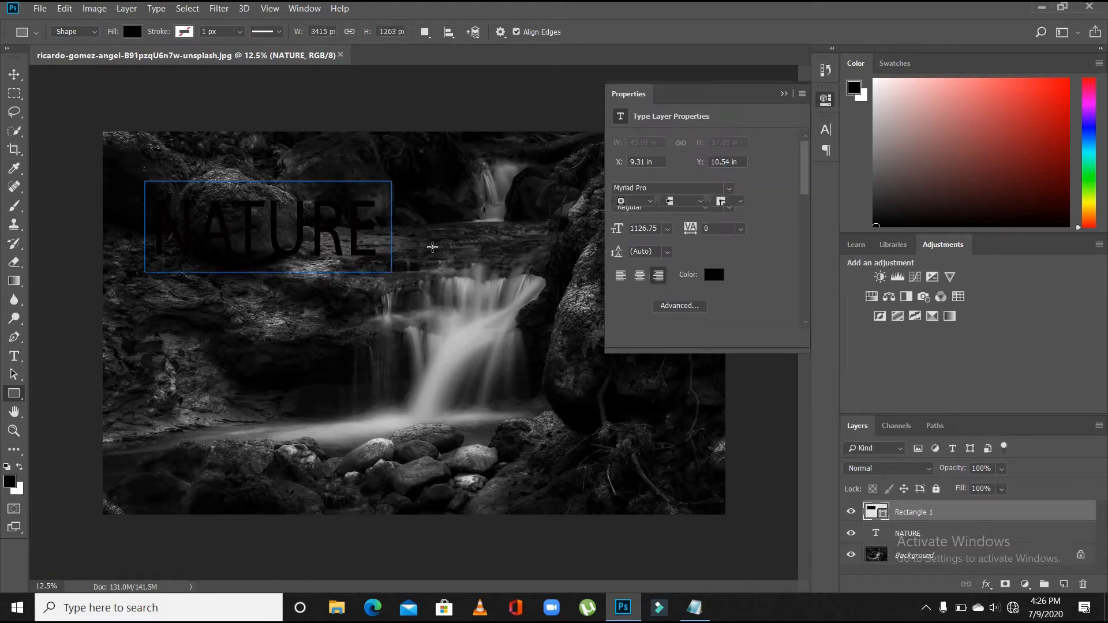
pyautogui.click(621, 183)
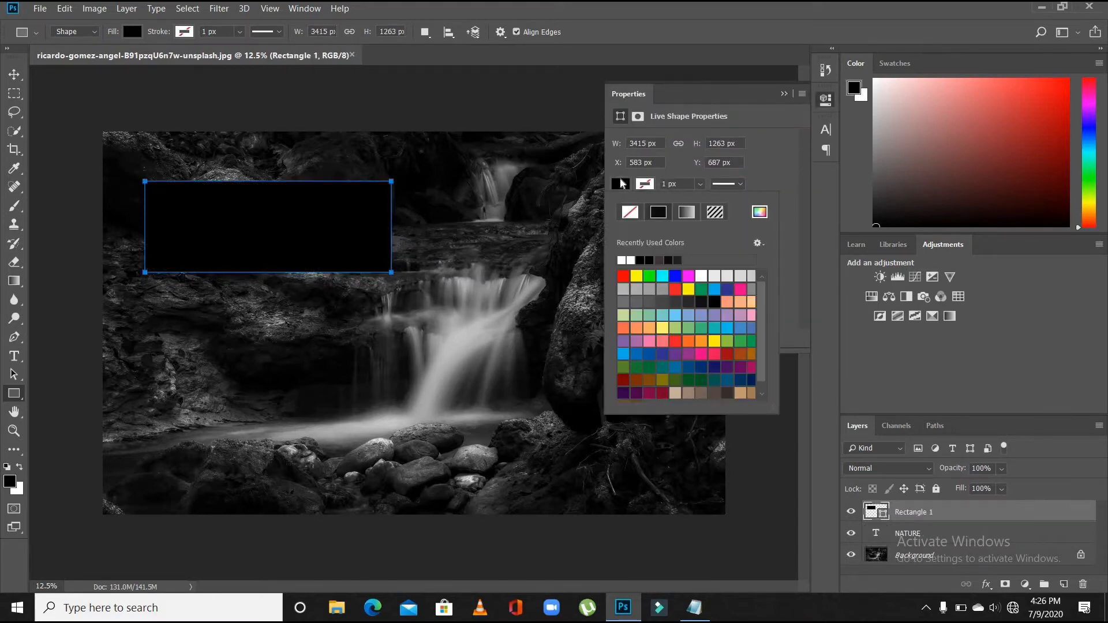
pyautogui.click(624, 260)
pyautogui.click(786, 95)
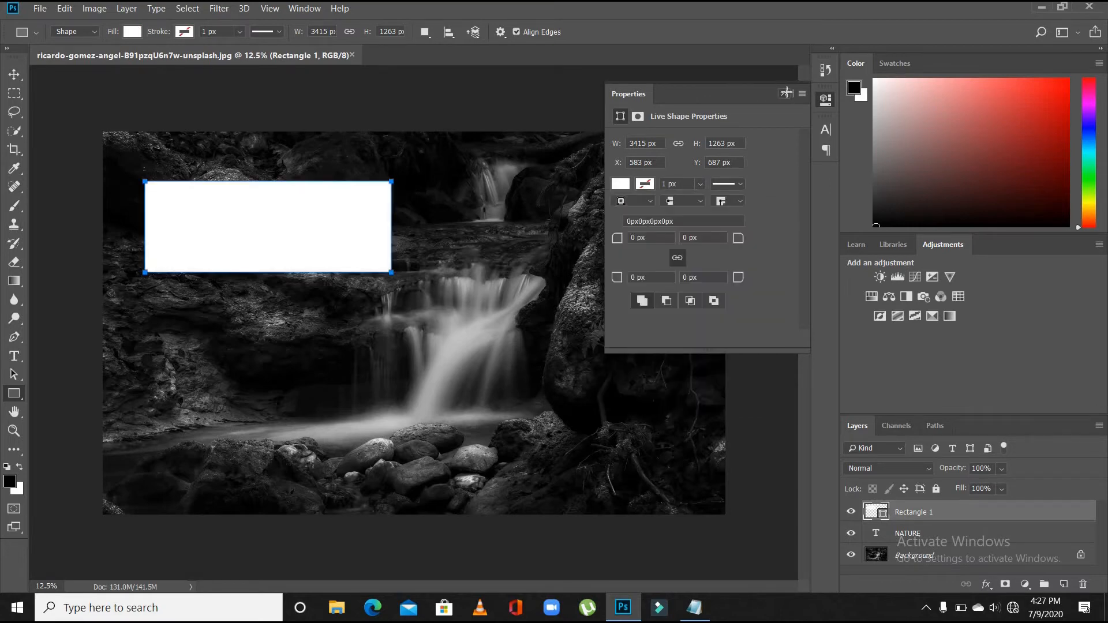
pyautogui.click(785, 94)
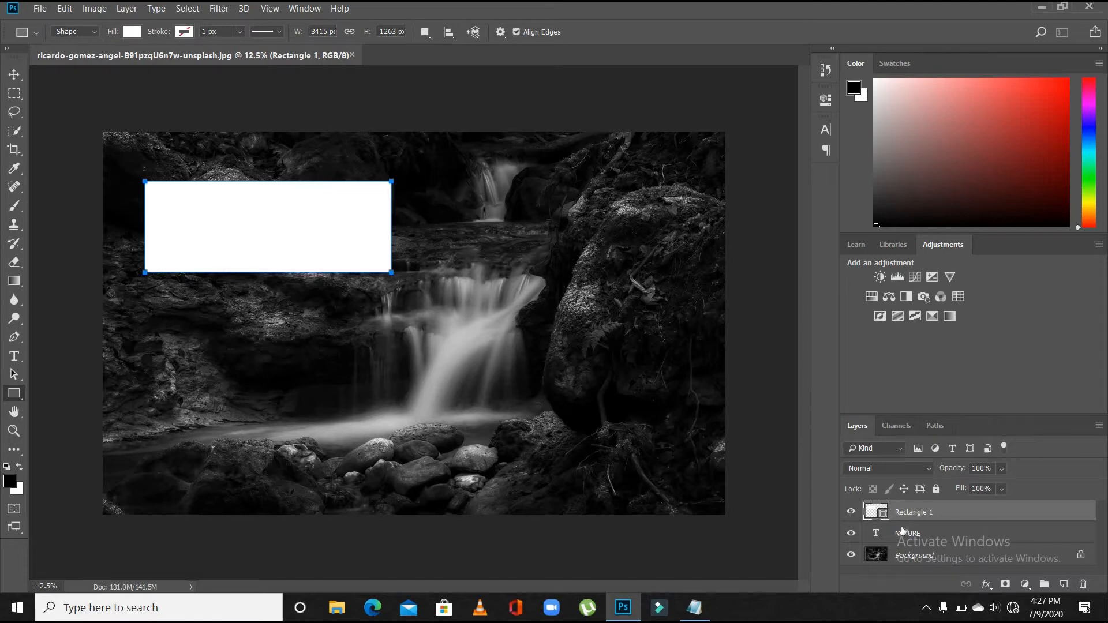
# Place the white rectangle's layer below the NATURE text layer and nudge the text slightly right within the rectangle.
pyautogui.moveTo(920, 513); pyautogui.dragTo(924, 536)
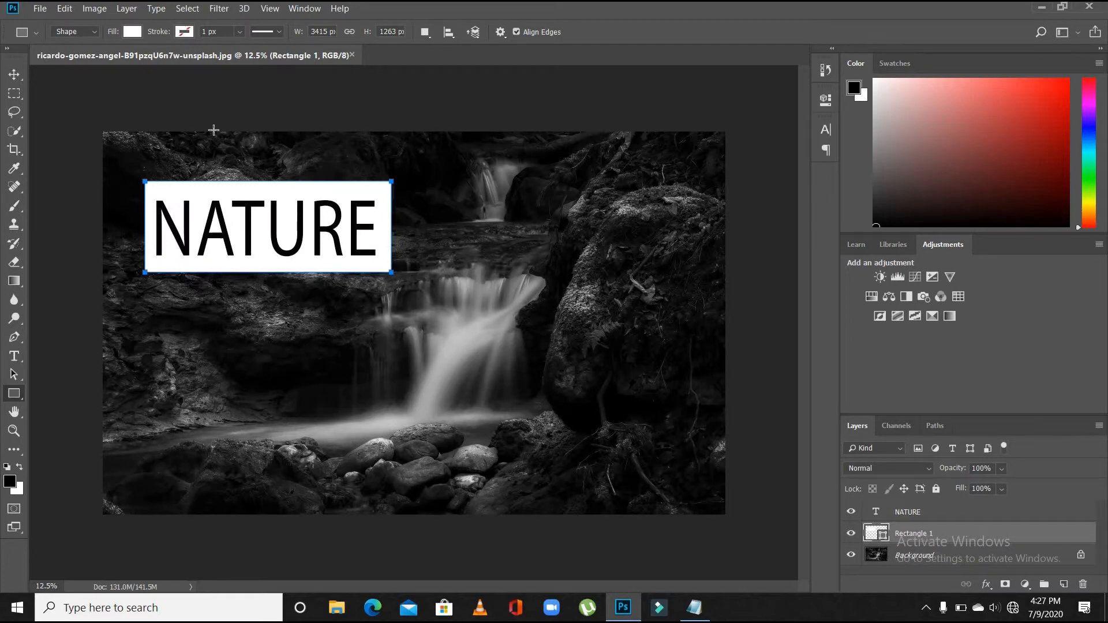
pyautogui.click(13, 76)
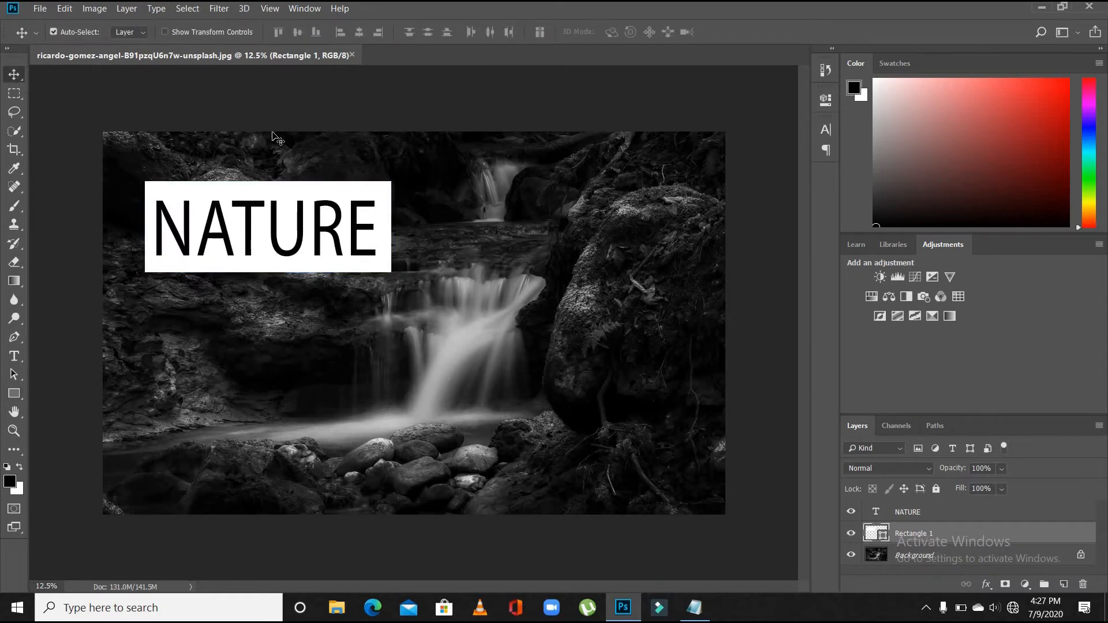
pyautogui.click(646, 276)
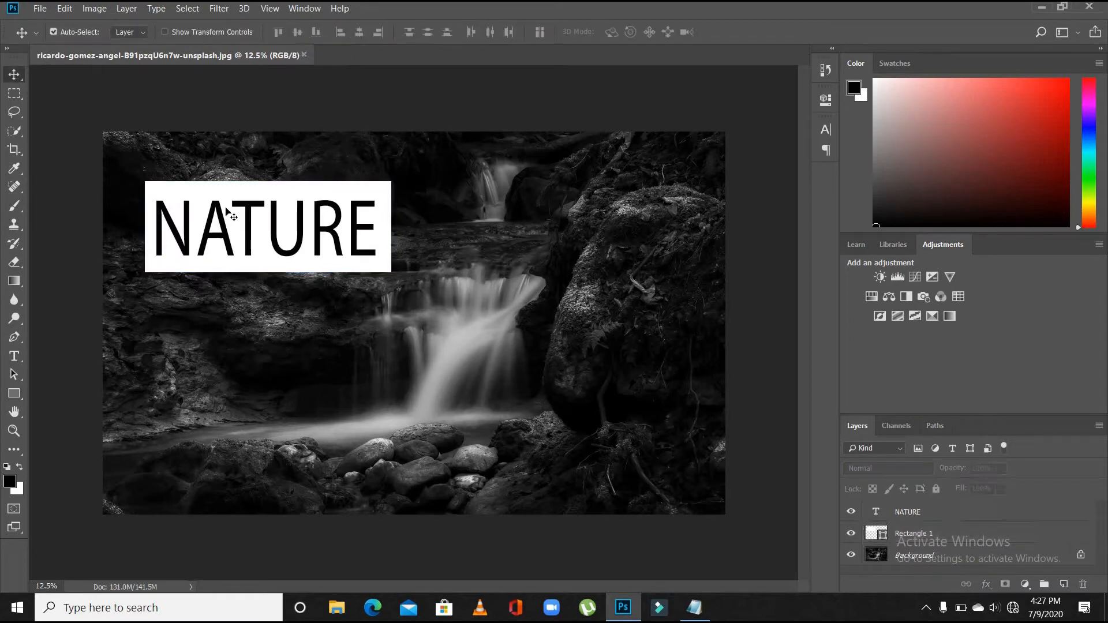
pyautogui.click(315, 228)
pyautogui.moveTo(315, 228); pyautogui.dragTo(315, 231)
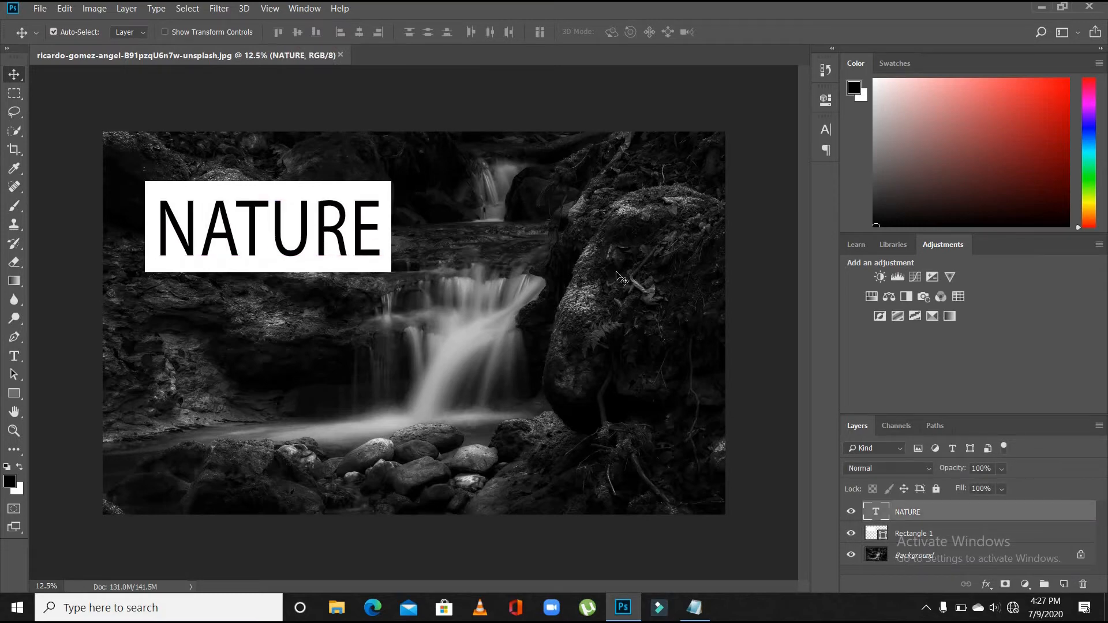
# Set the NATURE text layer's fill opacity to 0% and its knockout to Shallow in the blending options.
pyautogui.rightClick(919, 512)
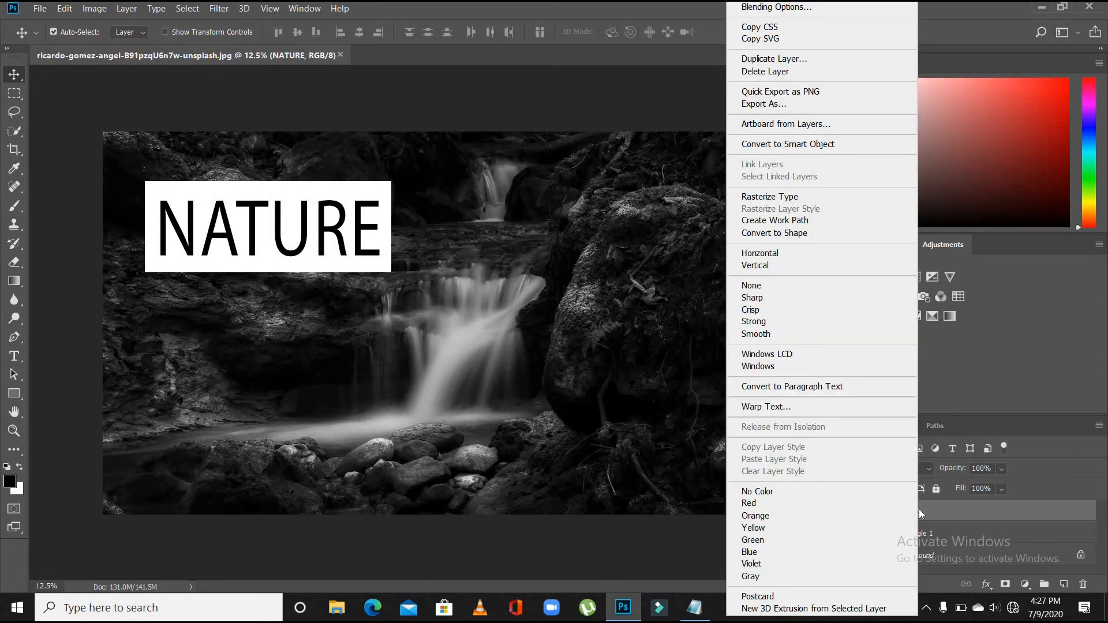
pyautogui.click(783, 8)
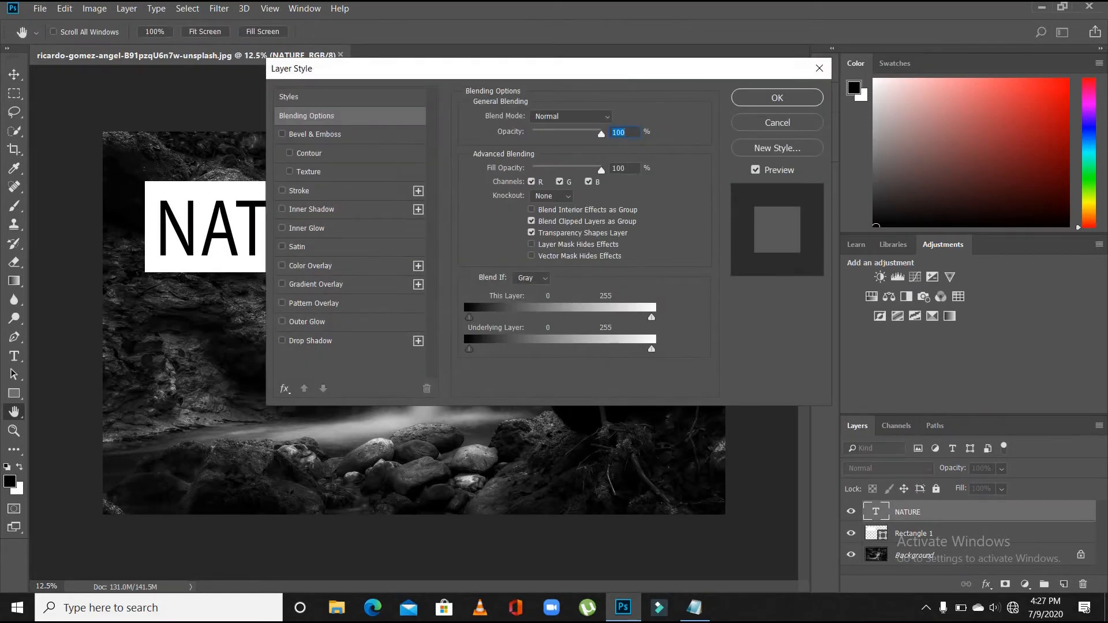
pyautogui.moveTo(600, 171); pyautogui.dragTo(510, 172)
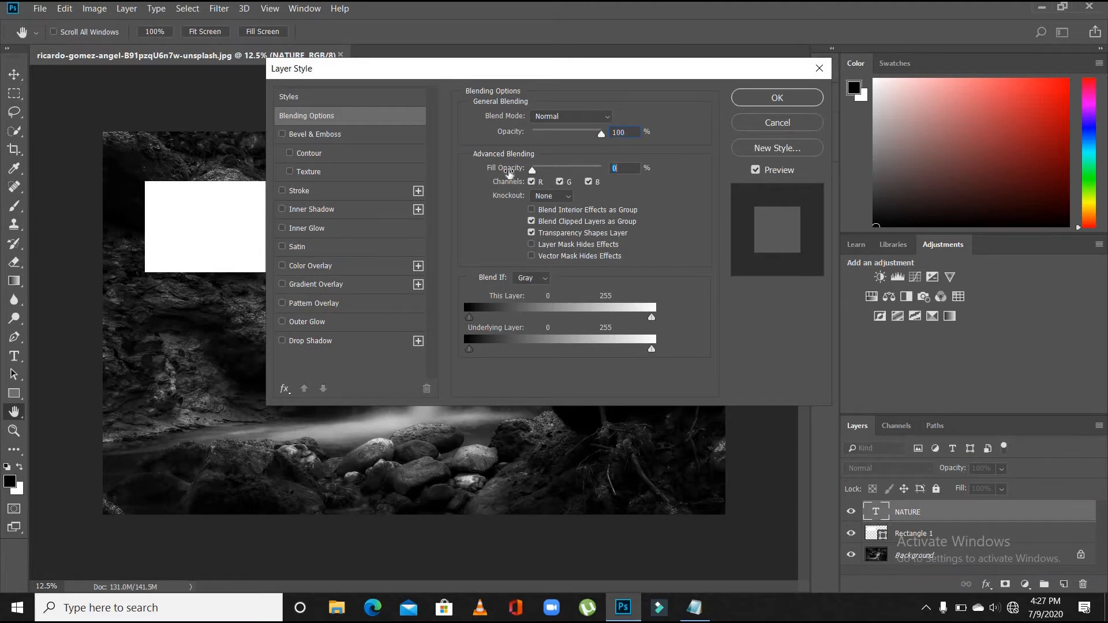
pyautogui.click(543, 196)
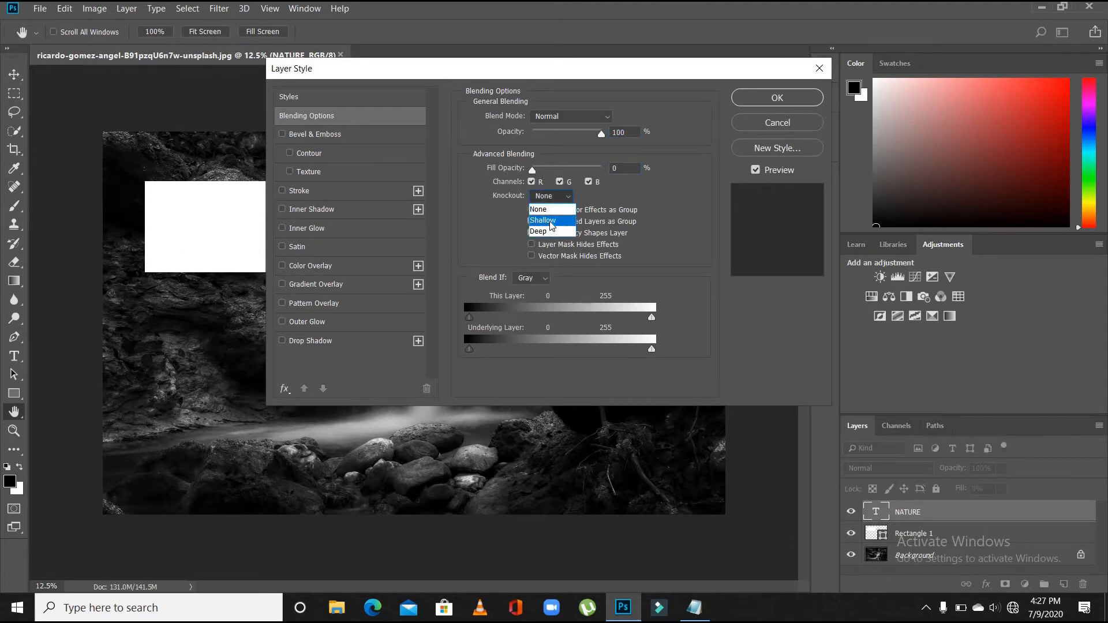
pyautogui.click(551, 222)
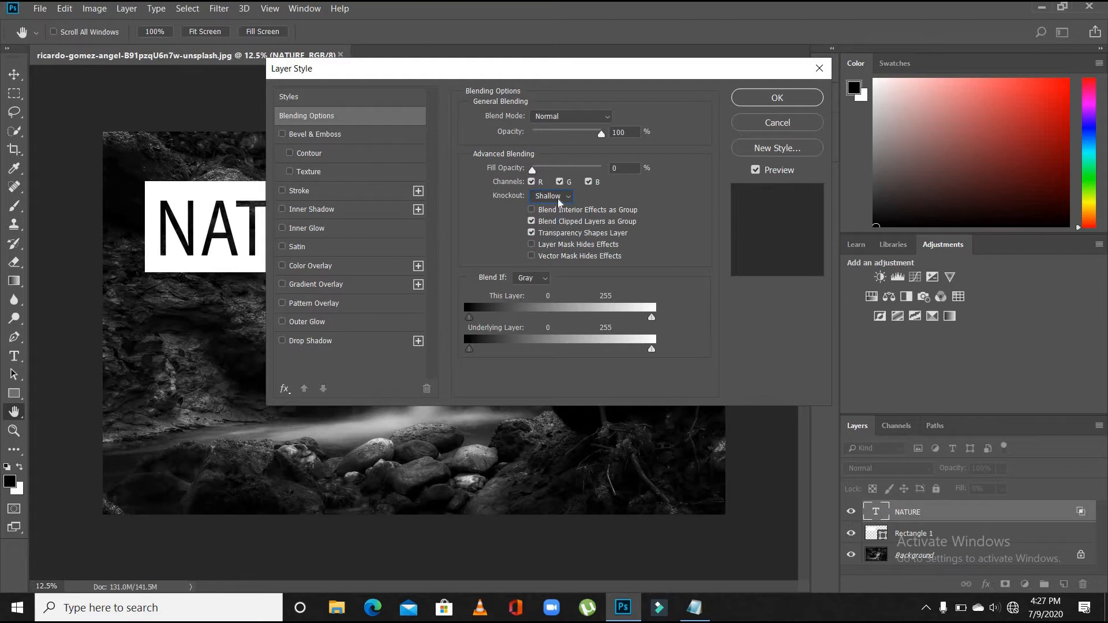
pyautogui.click(760, 102)
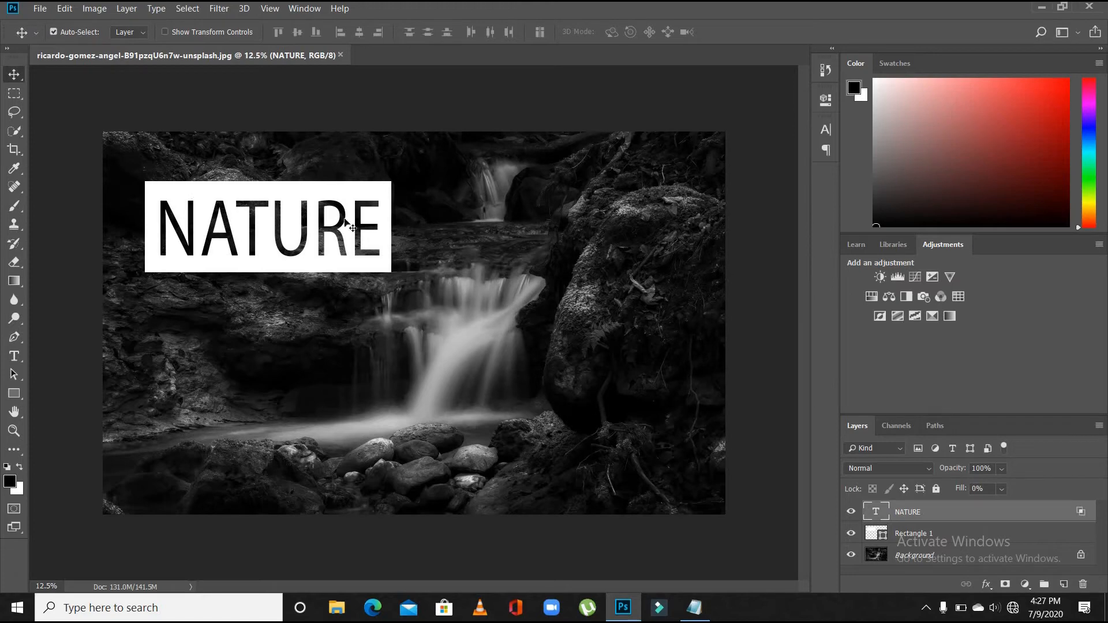
# Add a drop shadow to the white rectangle's layer and set its fill opacity to 45%.
pyautogui.click(924, 537)
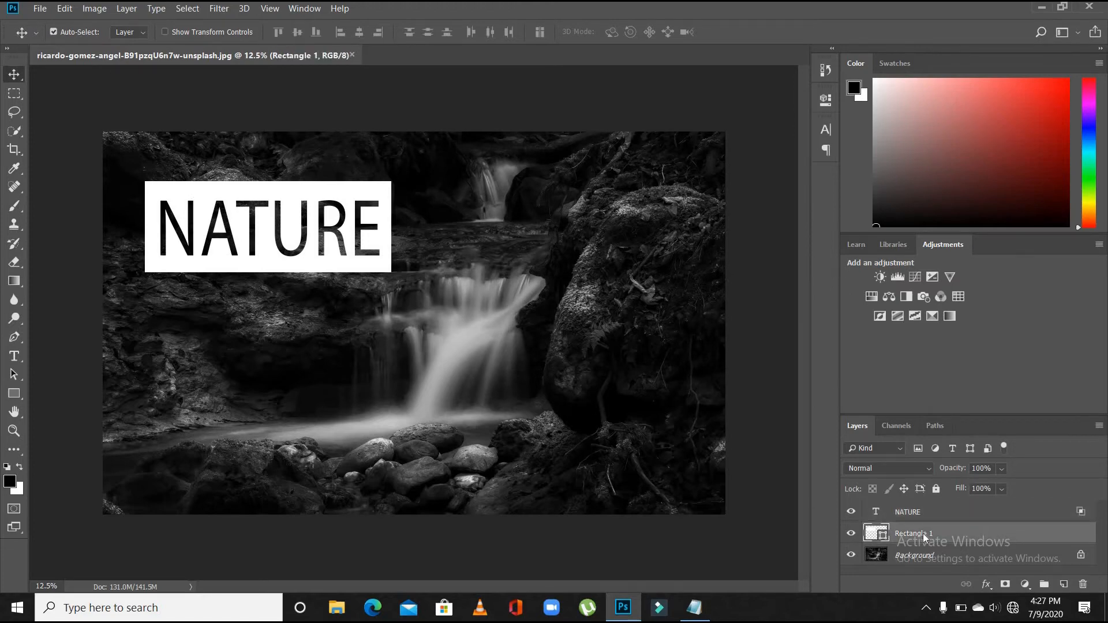
pyautogui.rightClick(923, 533)
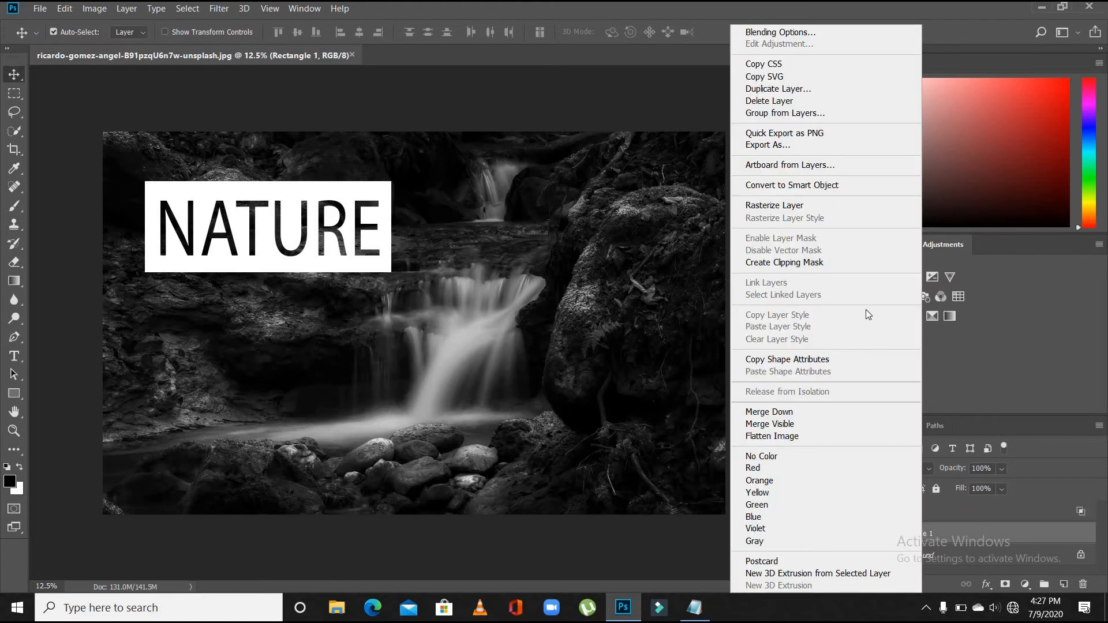
pyautogui.click(800, 33)
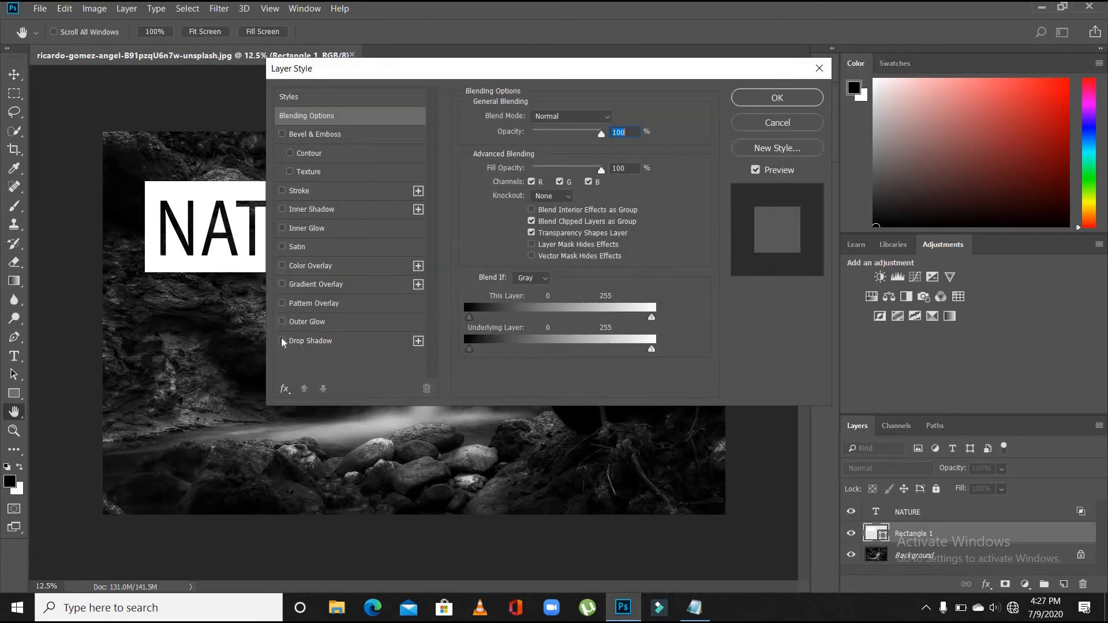
pyautogui.click(283, 341)
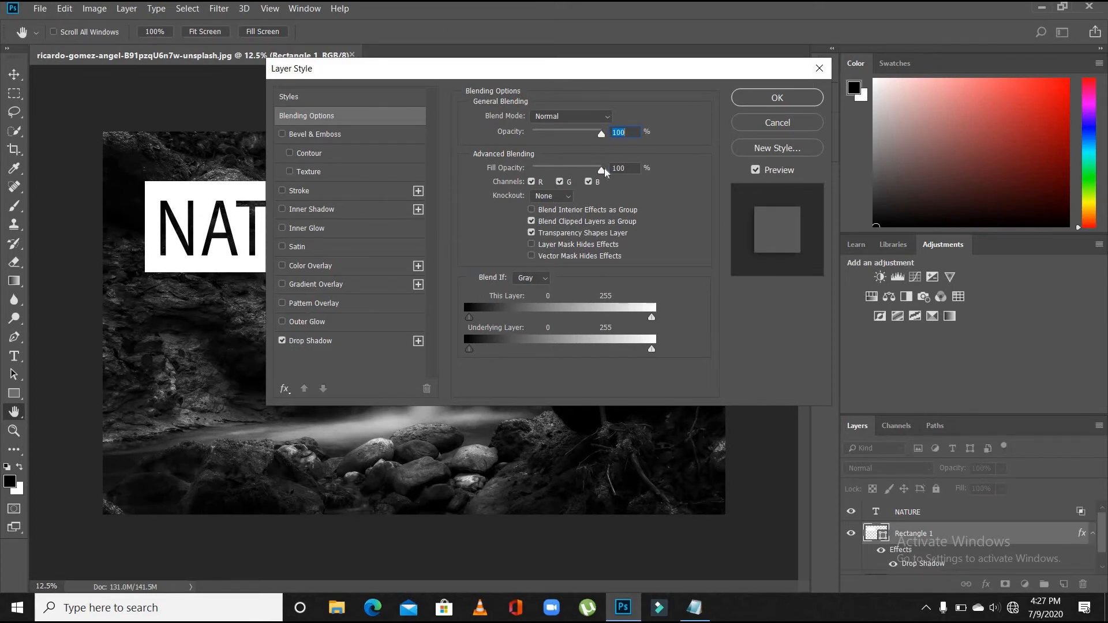
pyautogui.moveTo(599, 171); pyautogui.dragTo(564, 181)
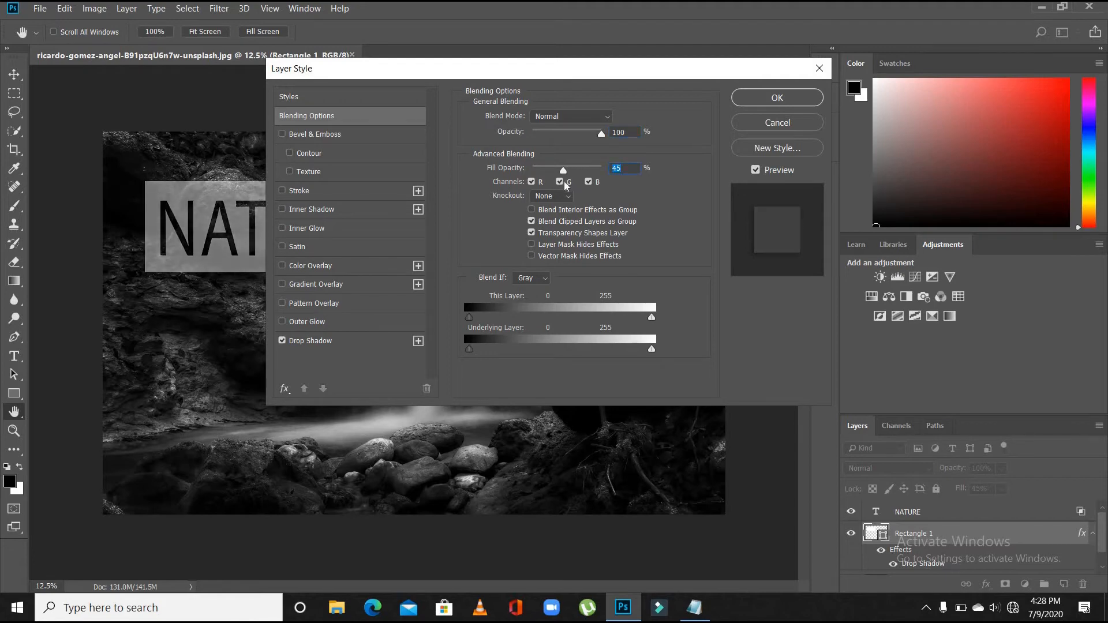
pyautogui.click(747, 99)
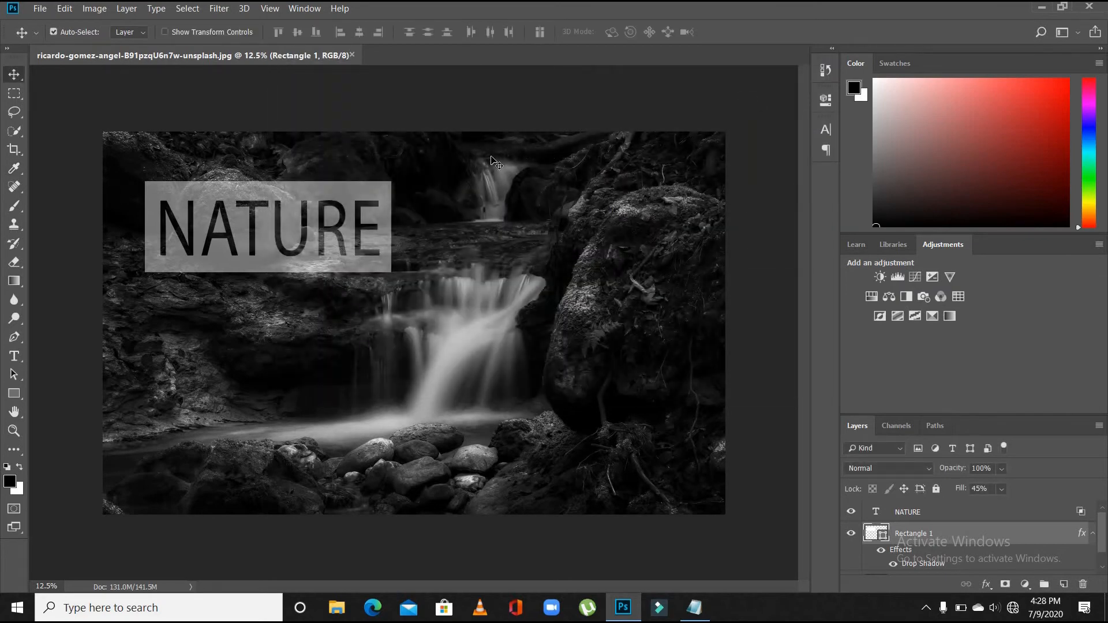
# Save the image to the Desktop as a JPEG under its existing file name, with quality 8 (High) and the Progressive format with 3 scans.
pyautogui.click(14, 431)
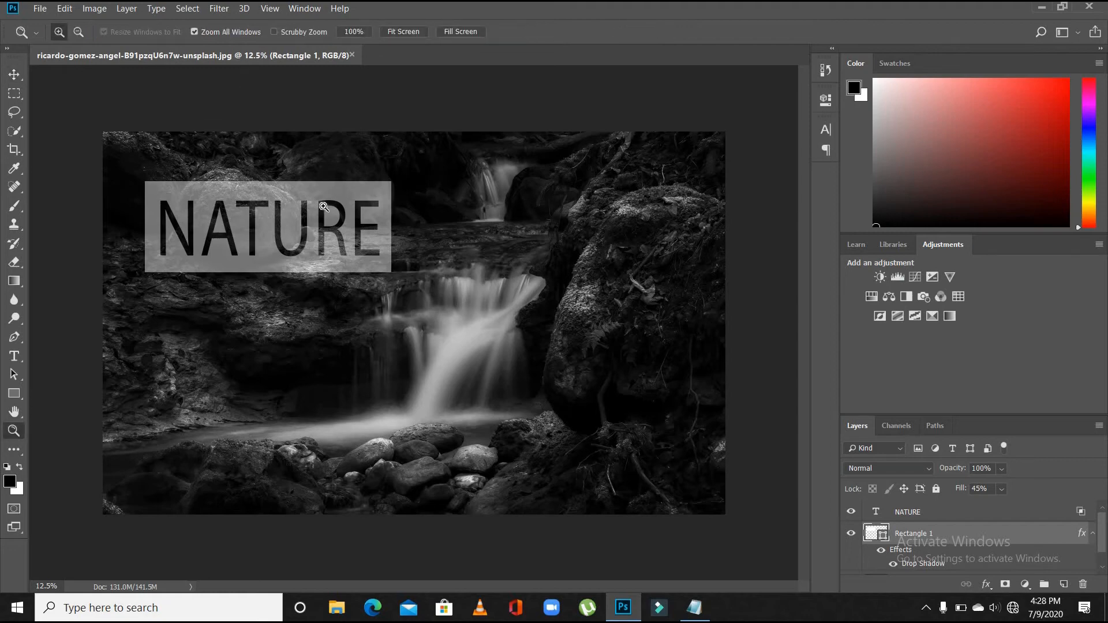
pyautogui.click(324, 206)
pyautogui.click(136, 174)
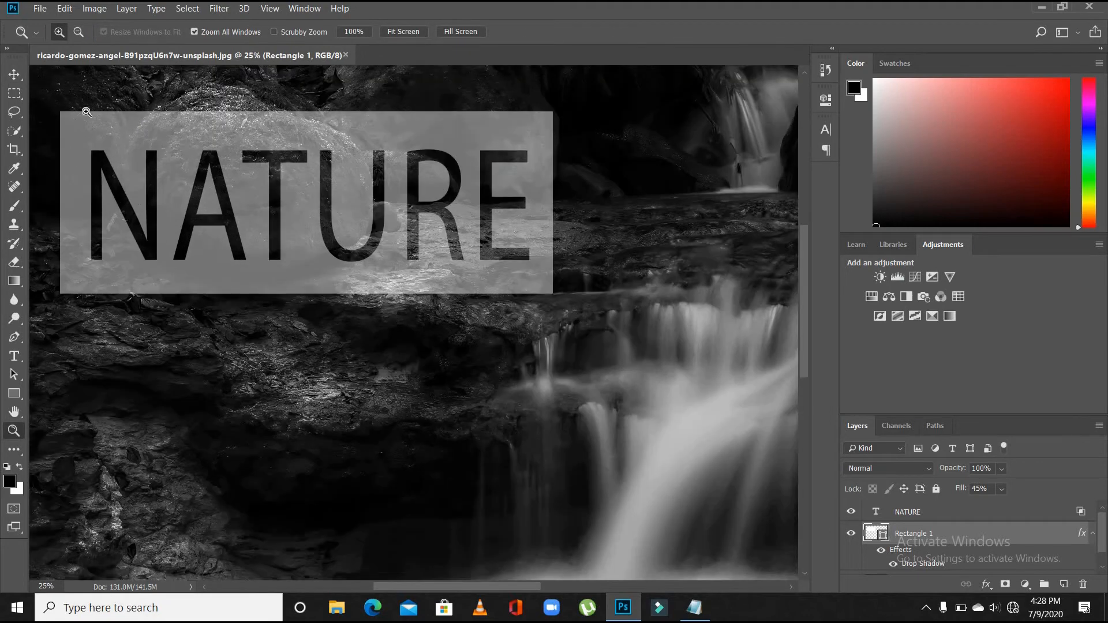
pyautogui.click(492, 207)
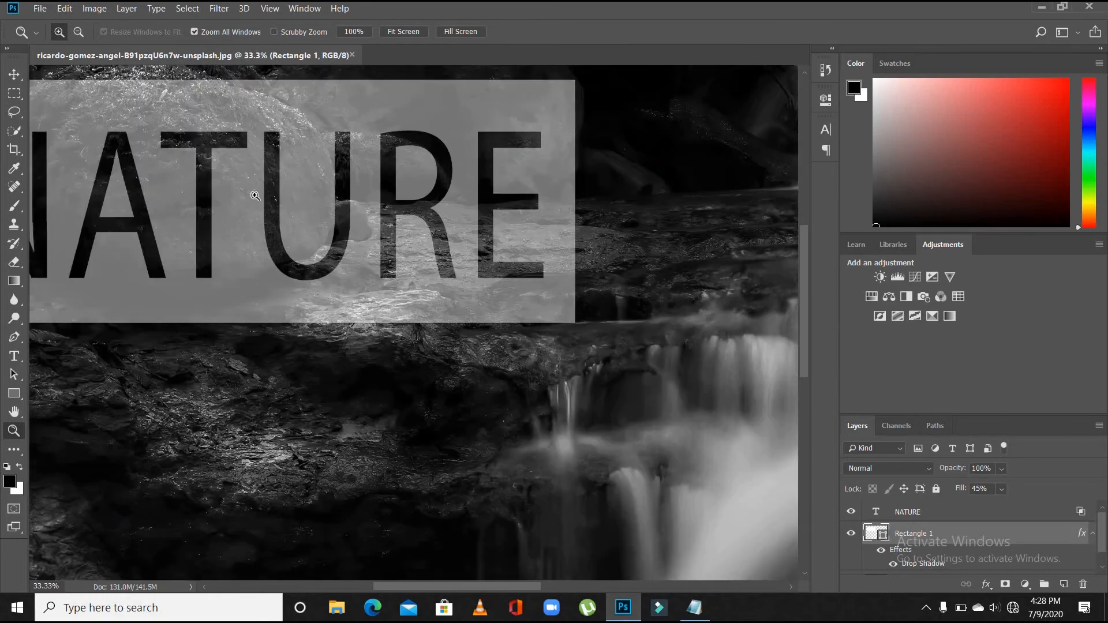
pyautogui.click(396, 32)
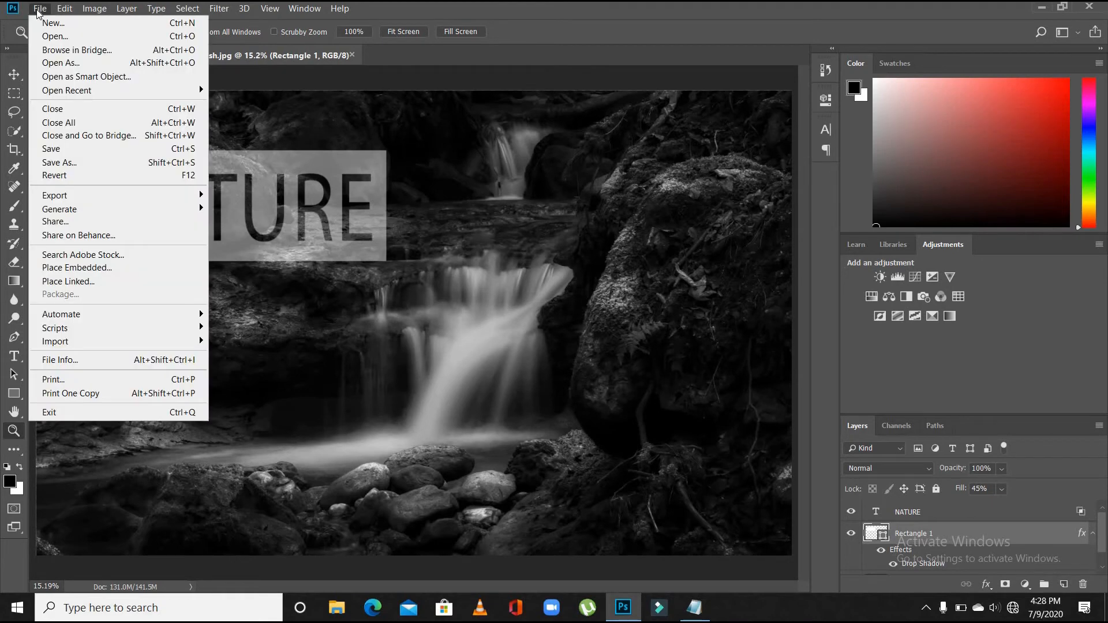
pyautogui.click(103, 164)
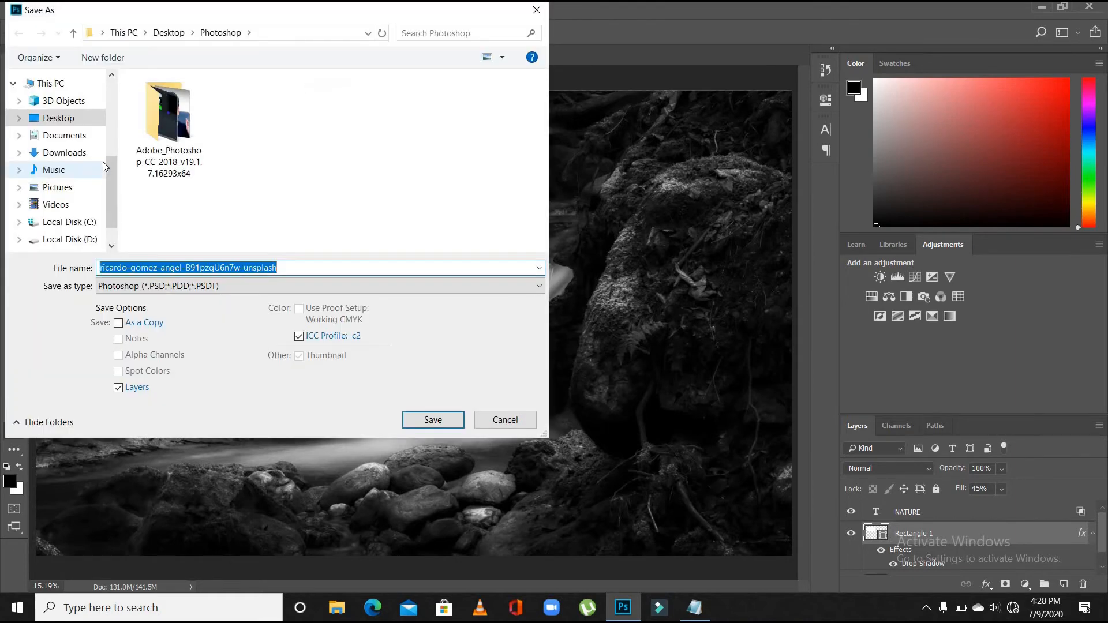
pyautogui.click(59, 118)
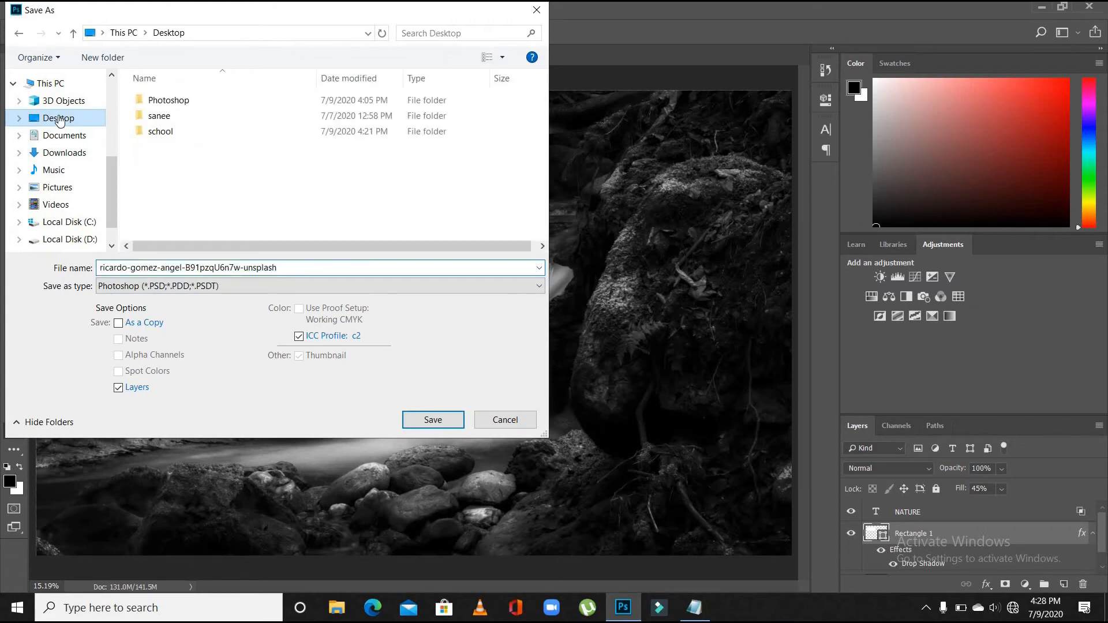
pyautogui.click(238, 289)
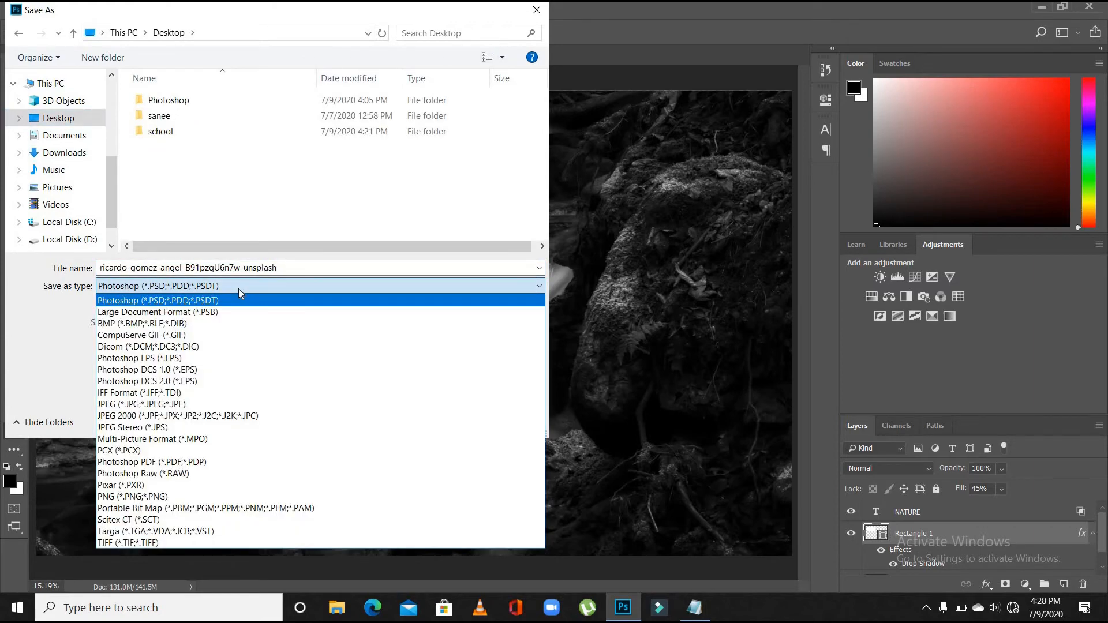
pyautogui.click(198, 406)
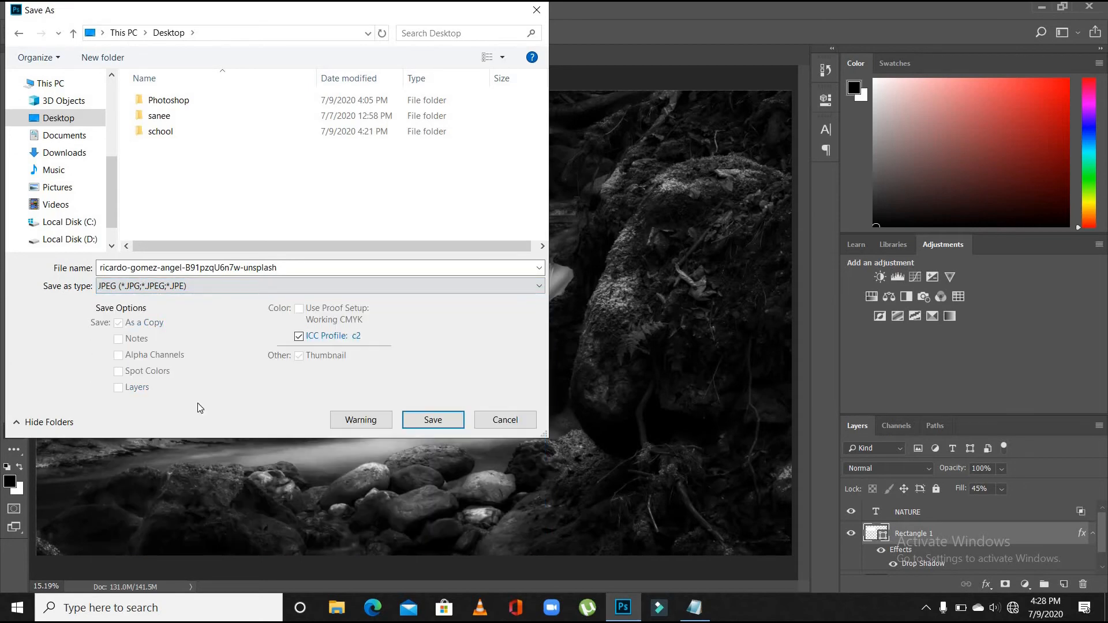
pyautogui.click(427, 421)
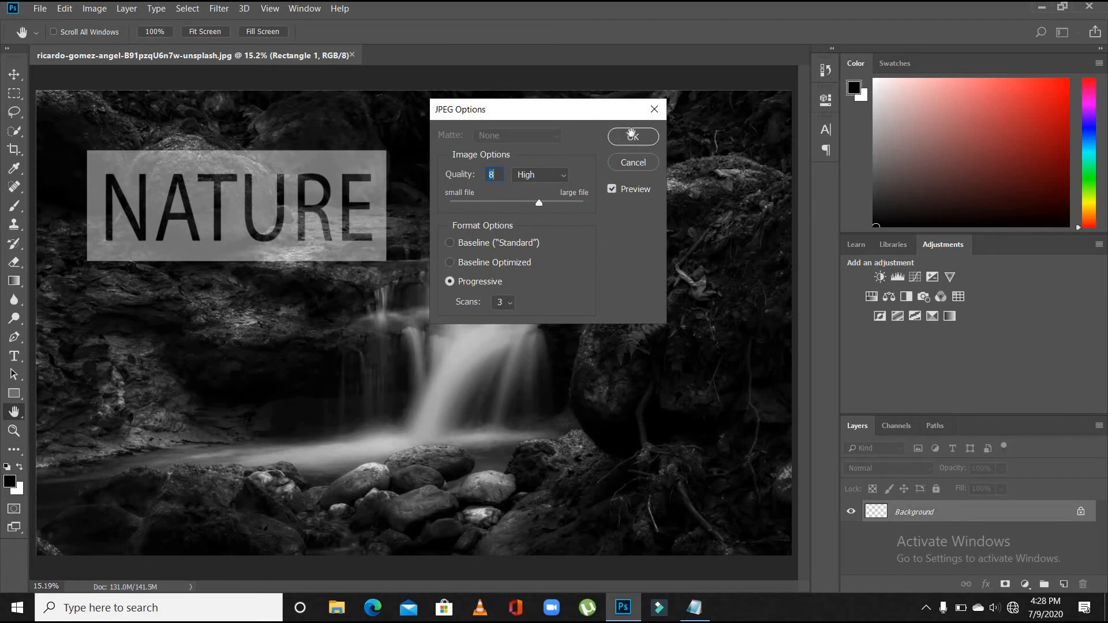
pyautogui.click(634, 137)
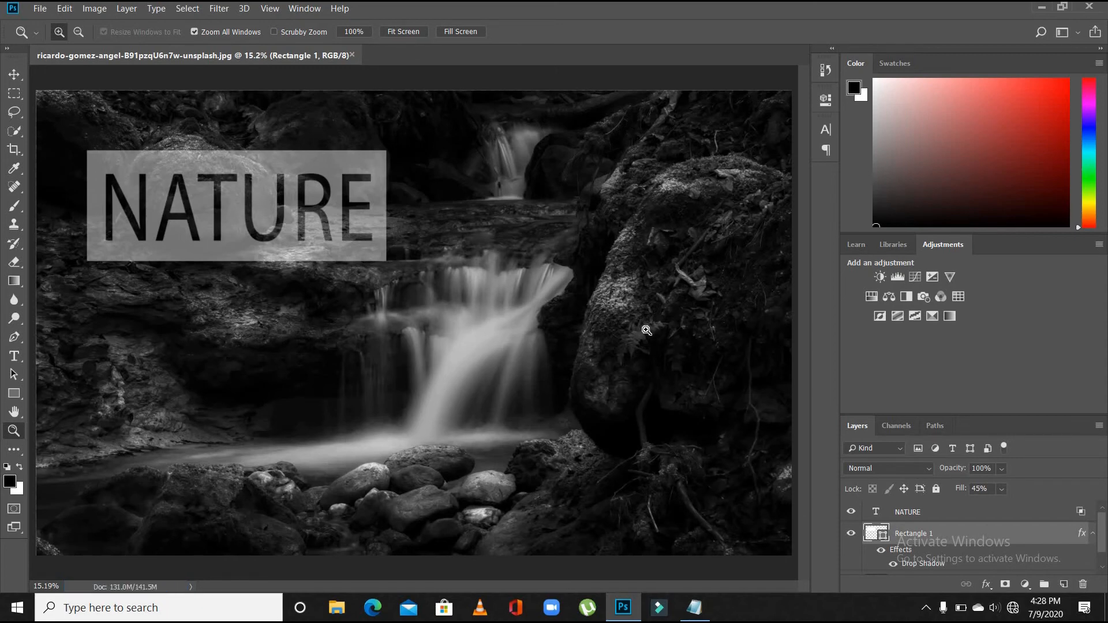
# Switch to the Windows desktop and move the saved JPEG's icon to the empty area just above the wallpaper's CHAMMA BOY text.
pyautogui.click(1043, 9)
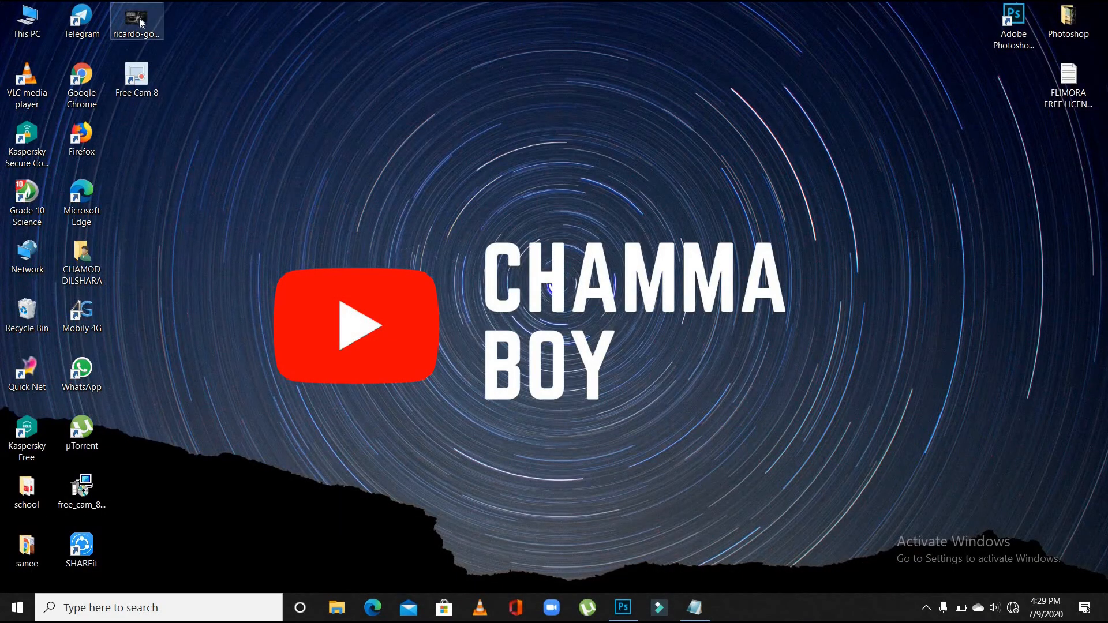
pyautogui.moveTo(140, 19); pyautogui.dragTo(602, 167)
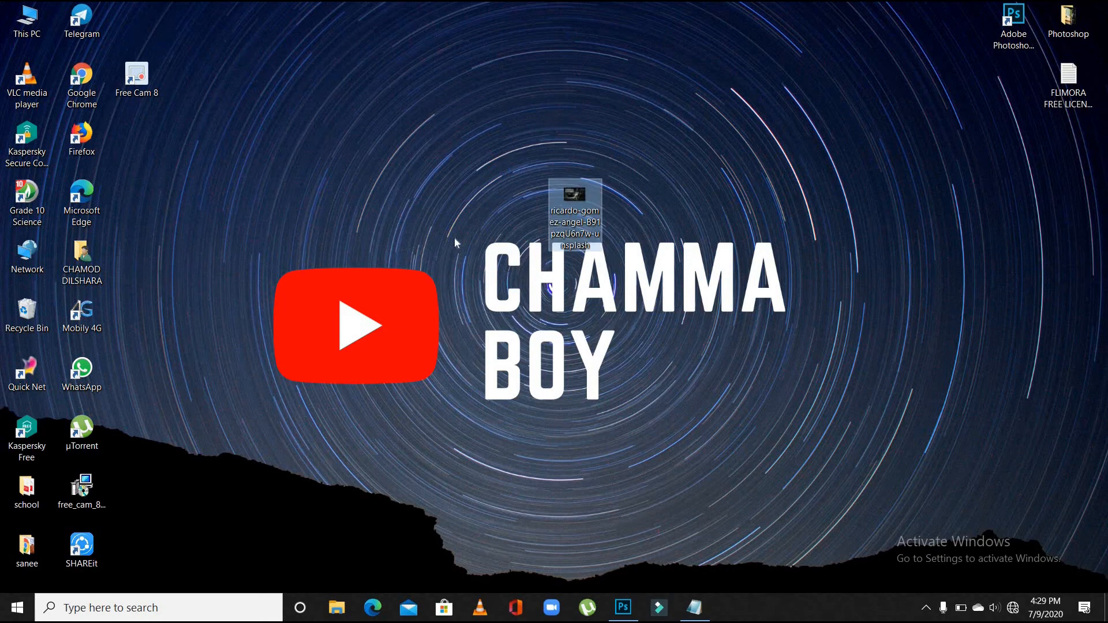
pyautogui.moveTo(455, 238); pyautogui.dragTo(729, 238)
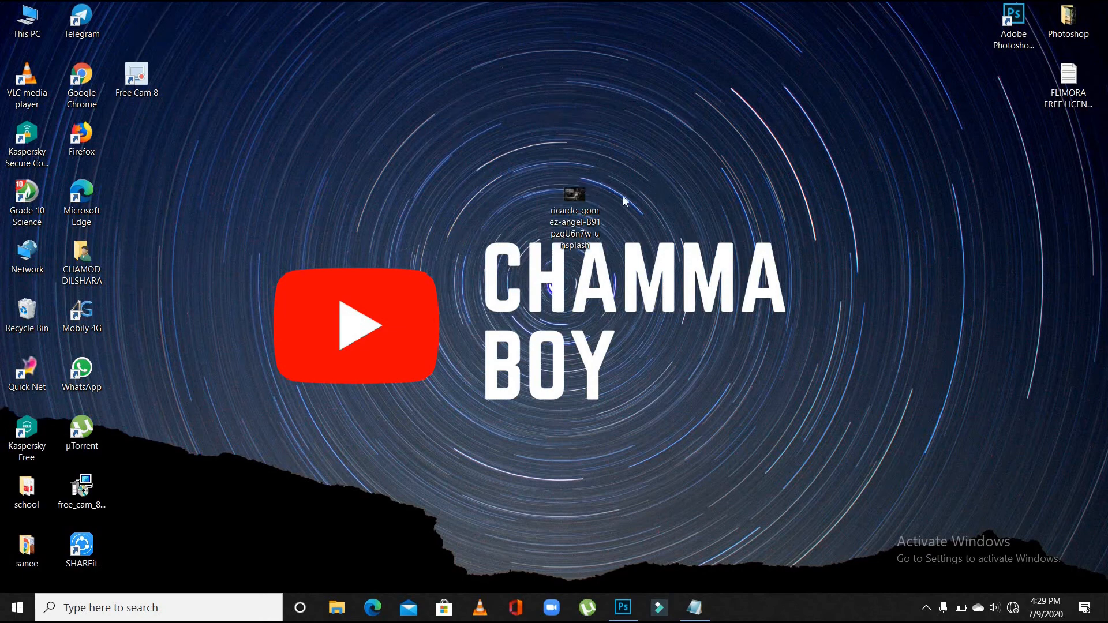